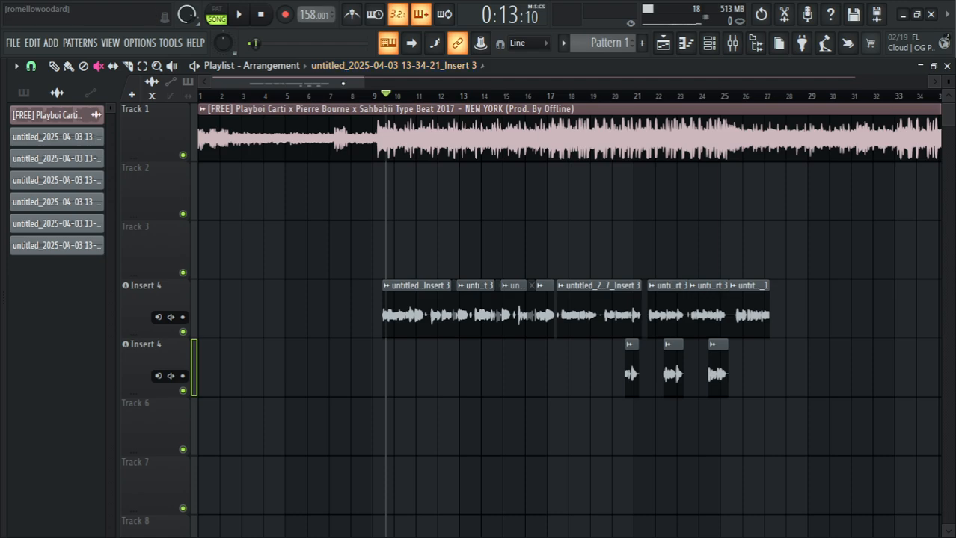
Step: Select bars 9 to 27 on the playlist timeline and play back the song section with the vocals
{"action": "left_click_drag", "start_coordinate": [378, 101], "coordinate": [773, 164]}
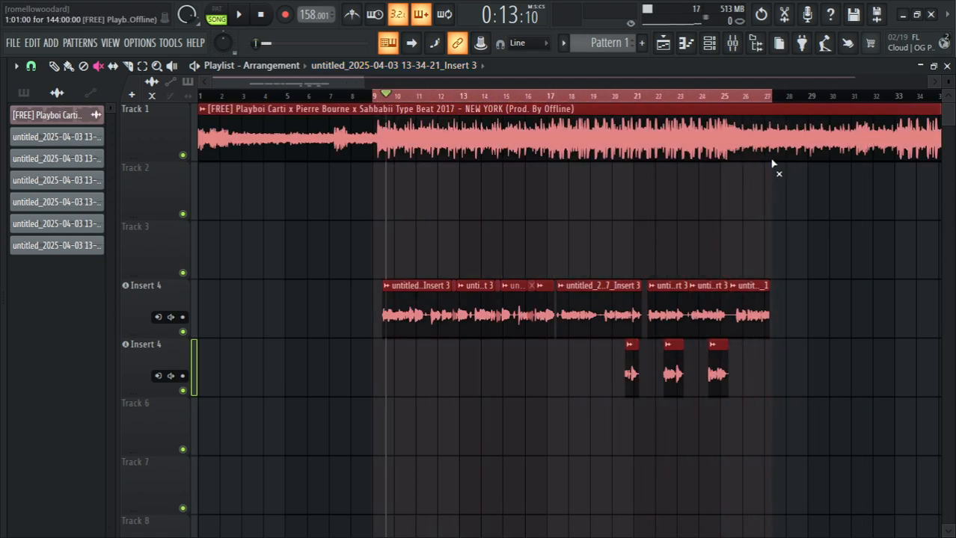
{"action": "left_click", "coordinate": [241, 16]}
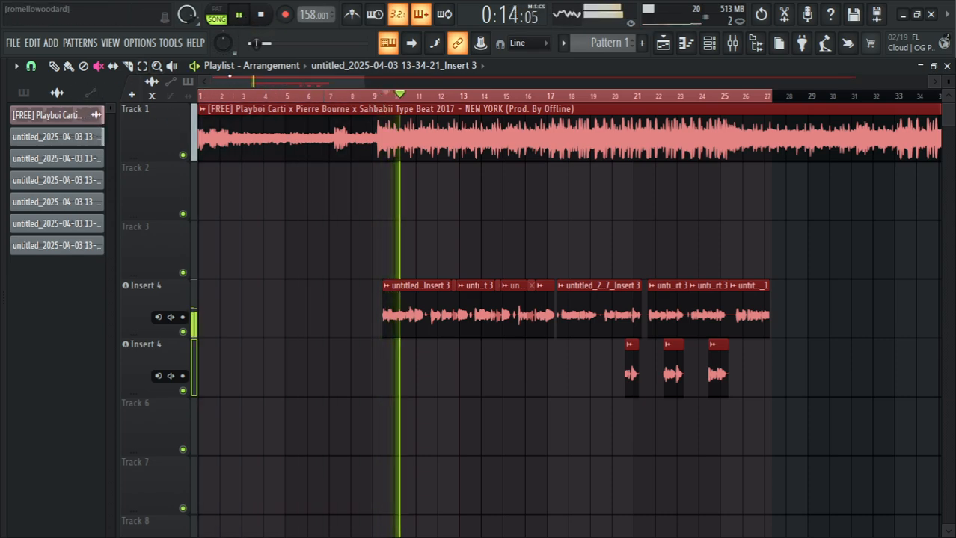
{"action": "left_click", "coordinate": [318, 97]}
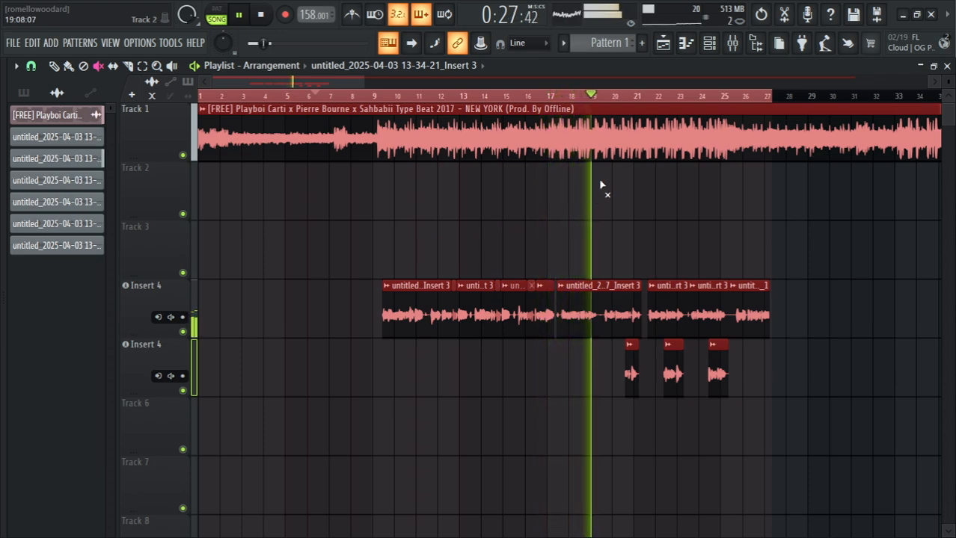
{"action": "left_click", "coordinate": [732, 45]}
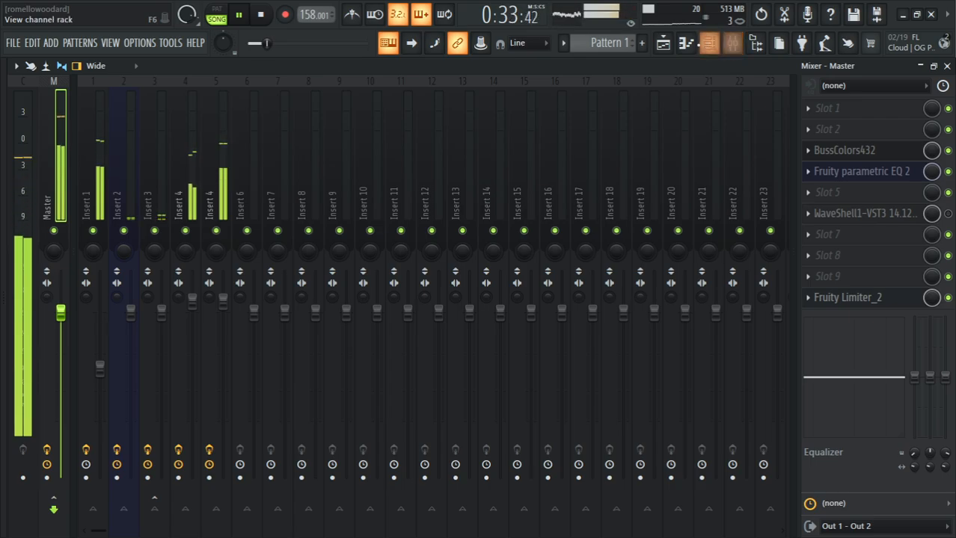
{"action": "left_click", "coordinate": [662, 47]}
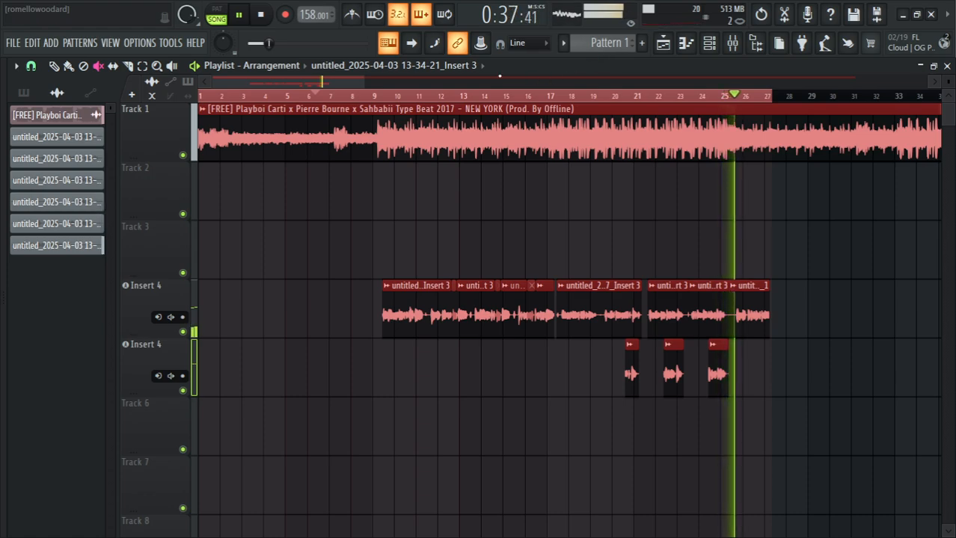
{"action": "left_click", "coordinate": [275, 18]}
{"action": "left_click", "coordinate": [274, 18]}
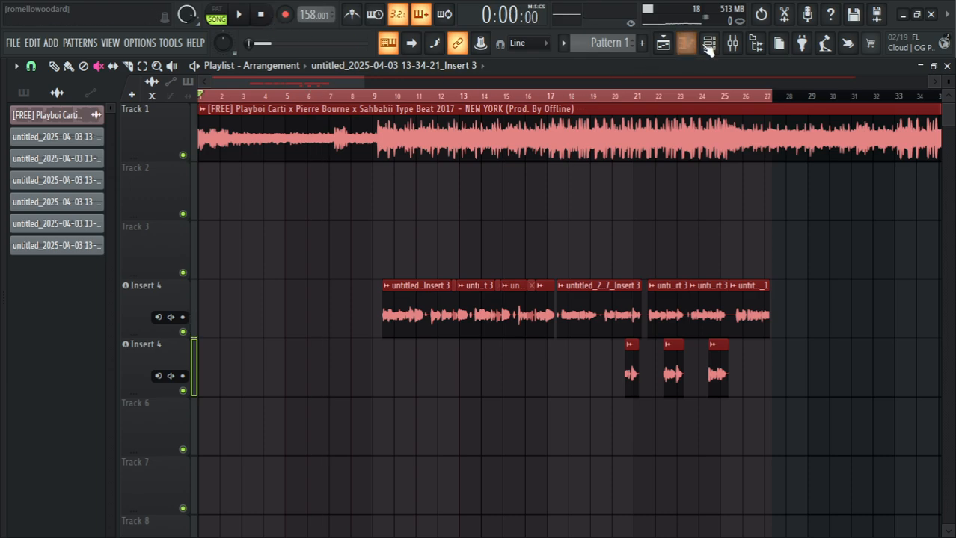
Step: Open the mixer and look through the first plugins in the effects chain on Insert 4
{"action": "left_click", "coordinate": [732, 42]}
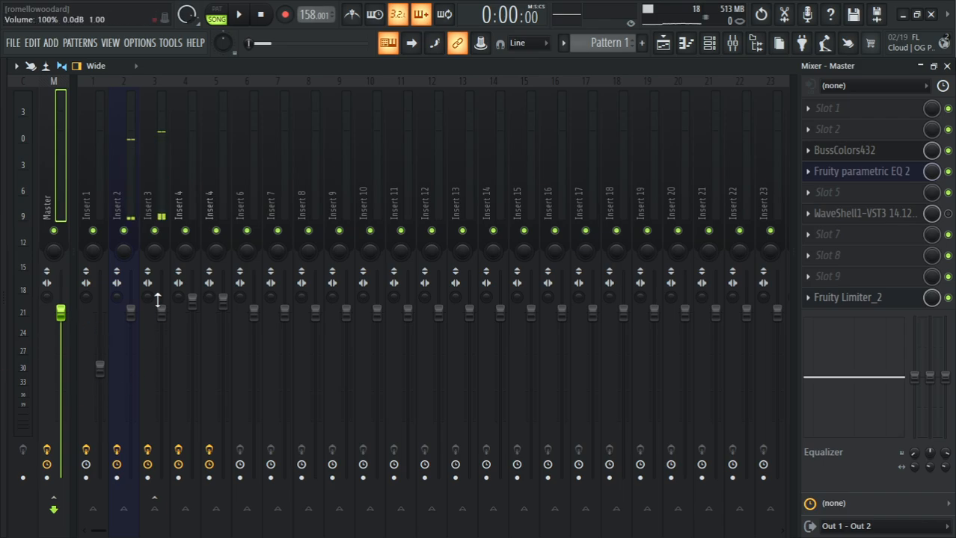
{"action": "left_click", "coordinate": [163, 207]}
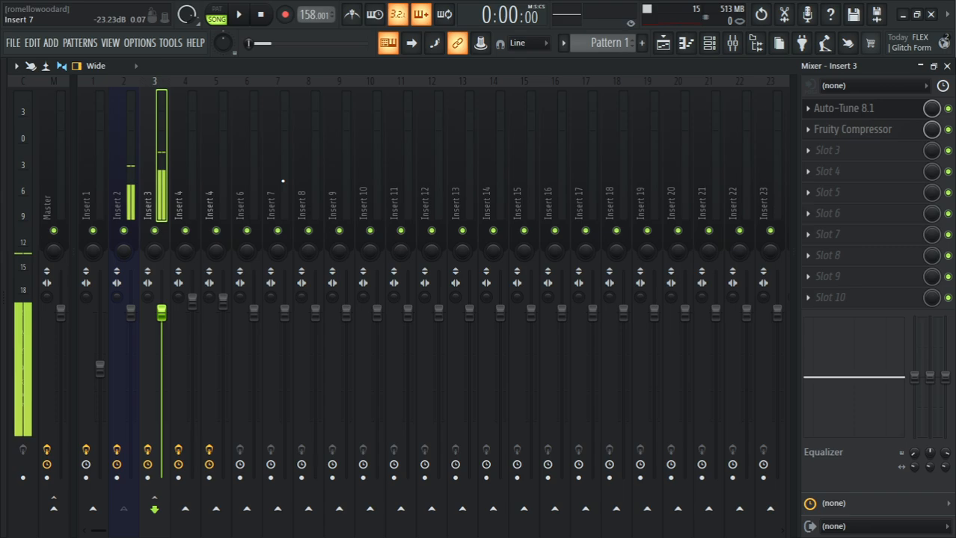
{"action": "key", "text": "Right"}
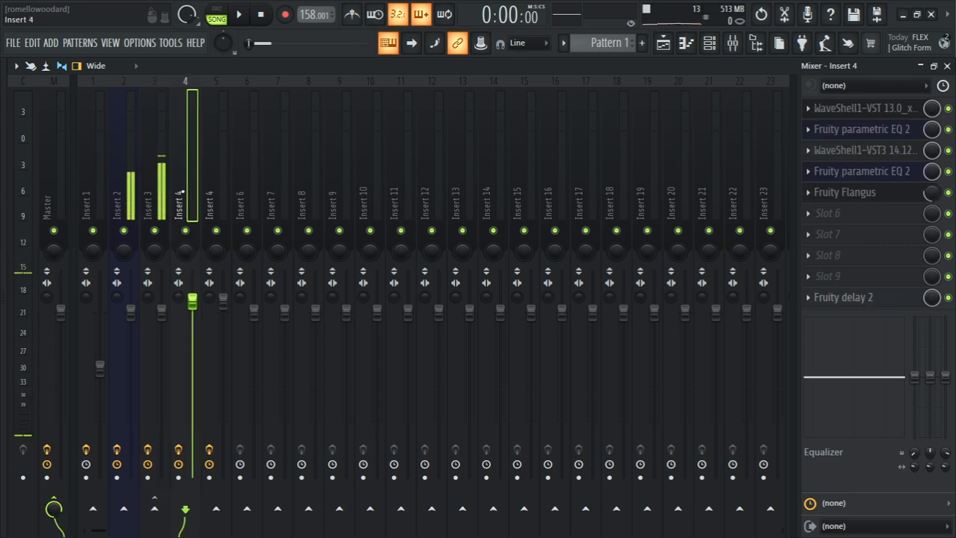
{"action": "left_click", "coordinate": [871, 134]}
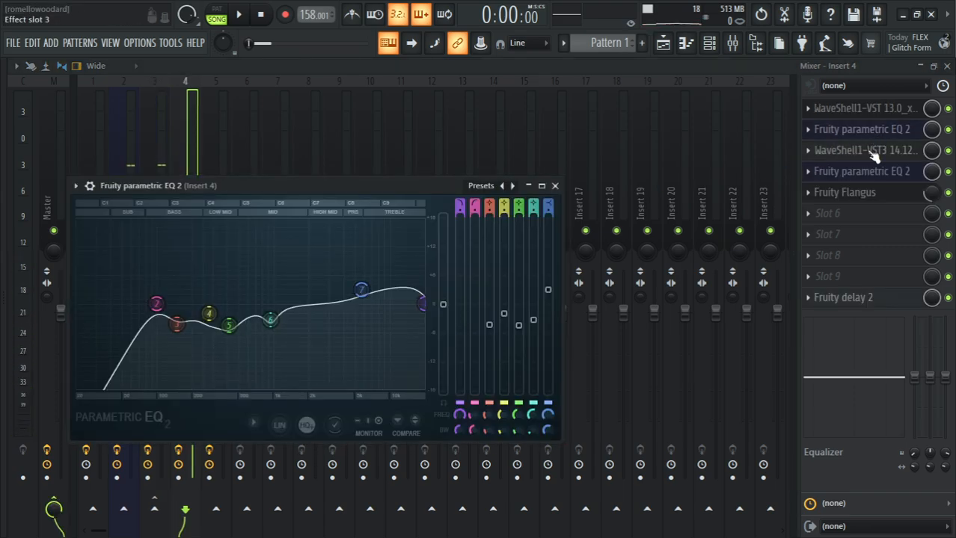
{"action": "left_click", "coordinate": [874, 154]}
{"action": "left_click", "coordinate": [887, 112]}
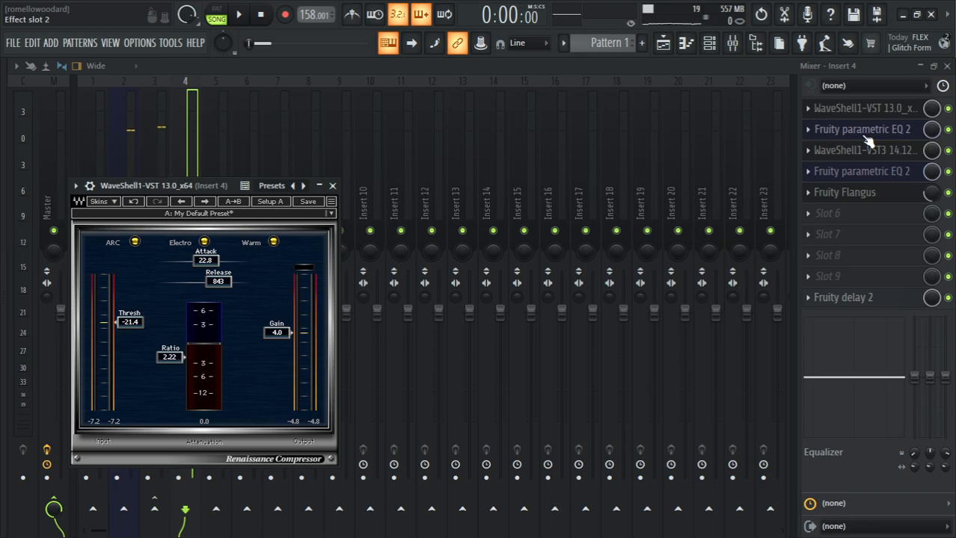
{"action": "left_click", "coordinate": [878, 114]}
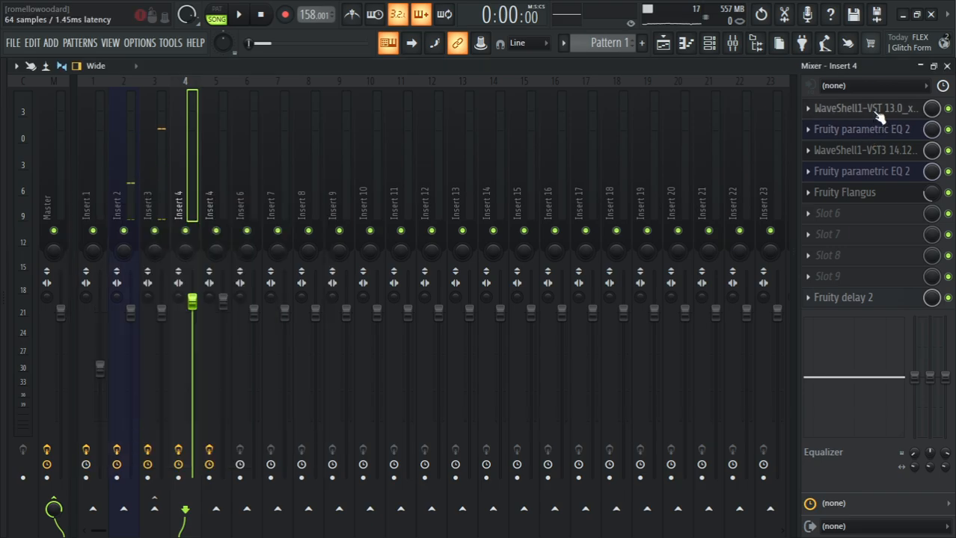
Step: Examine the threshold, ratio, attack, release and gain settings of the Renaissance Compressor on Insert 4
{"action": "left_click", "coordinate": [879, 113]}
{"action": "left_click_drag", "start_coordinate": [187, 186], "coordinate": [385, 191]}
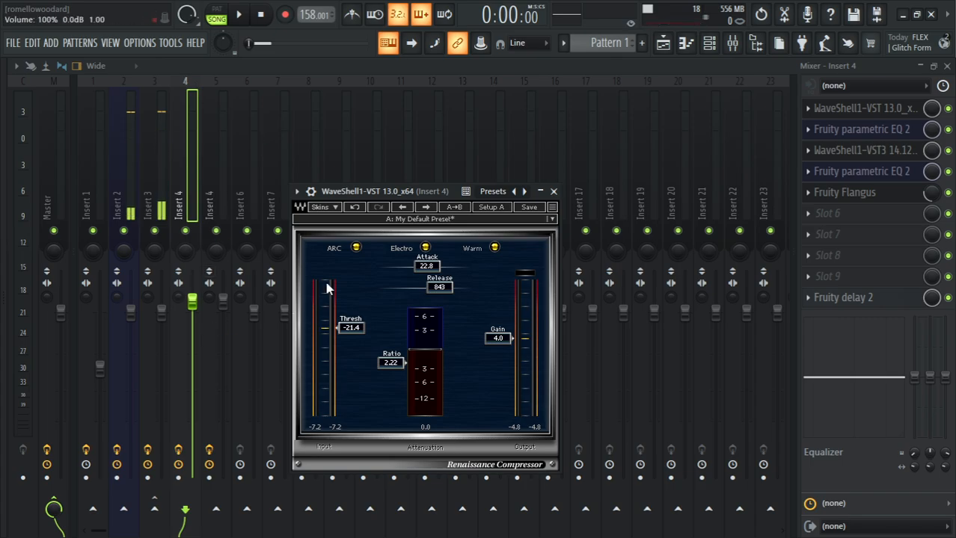
{"action": "left_click", "coordinate": [424, 170]}
{"action": "left_click", "coordinate": [154, 148]}
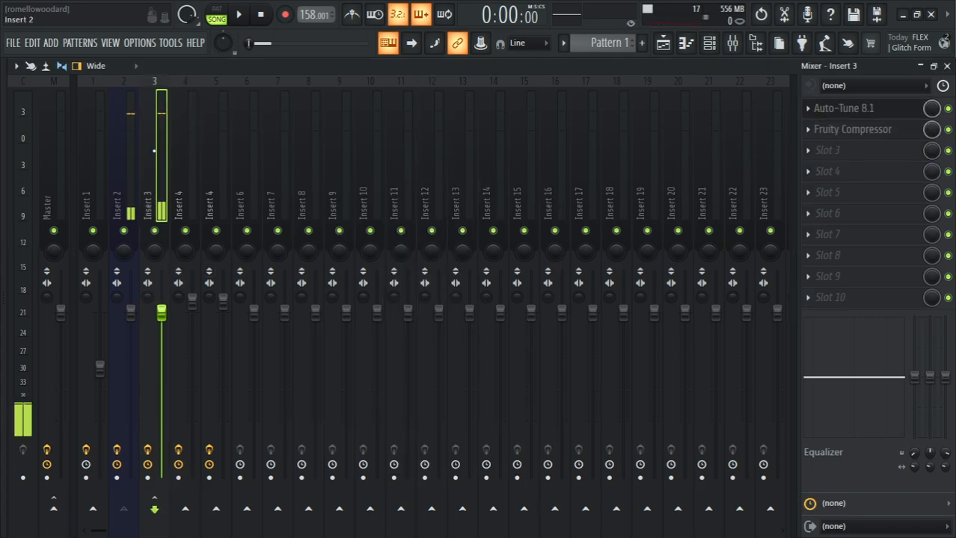
{"action": "key", "text": "Right"}
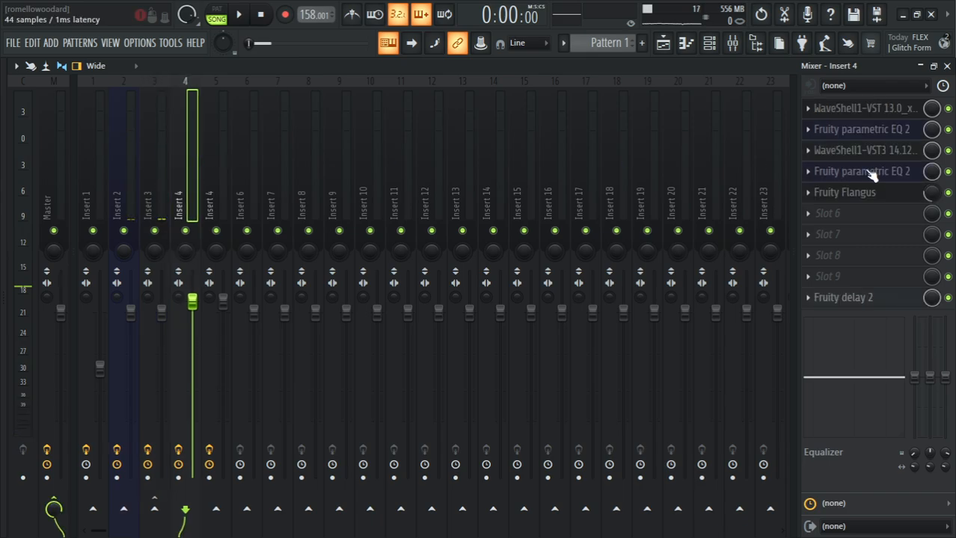
{"action": "left_click", "coordinate": [887, 111]}
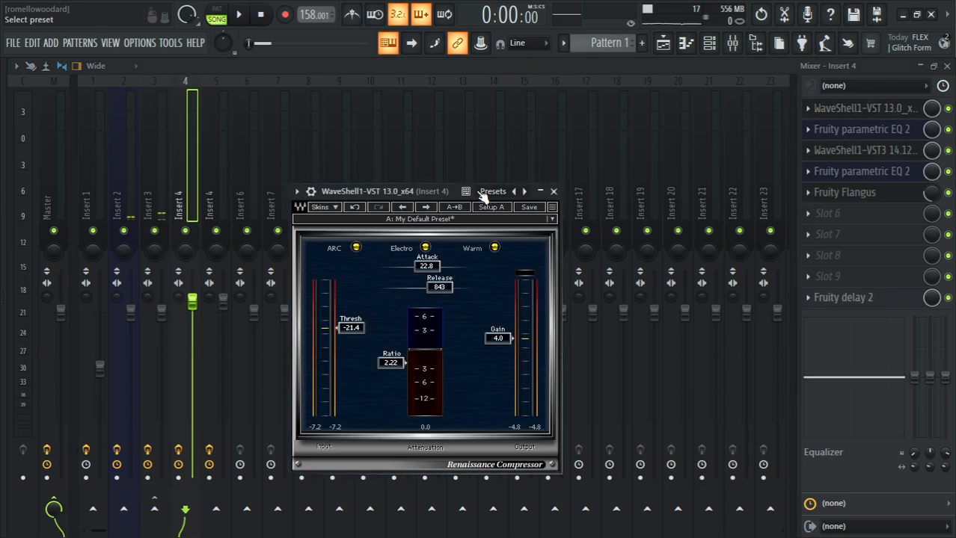
{"action": "left_click_drag", "start_coordinate": [425, 192], "coordinate": [436, 130]}
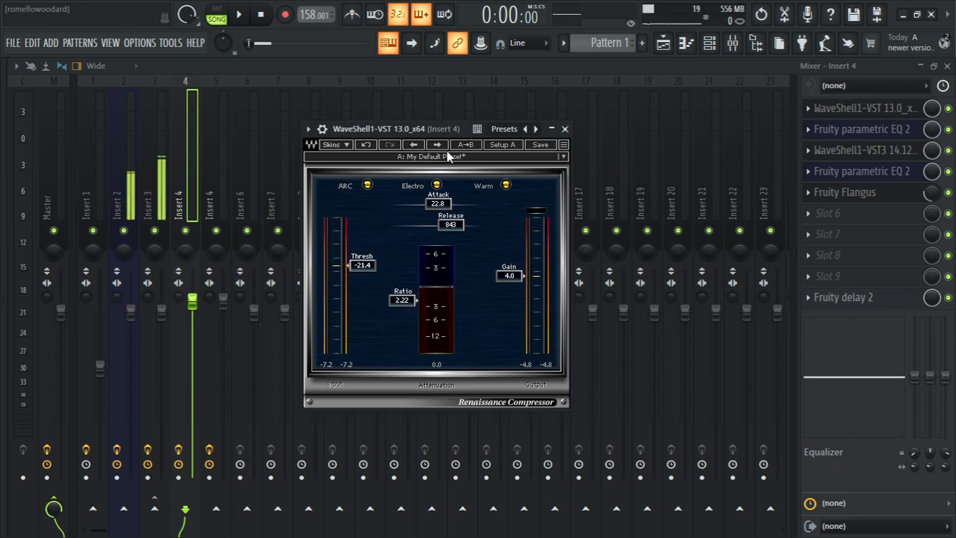
{"action": "left_click_drag", "start_coordinate": [441, 132], "coordinate": [428, 147]}
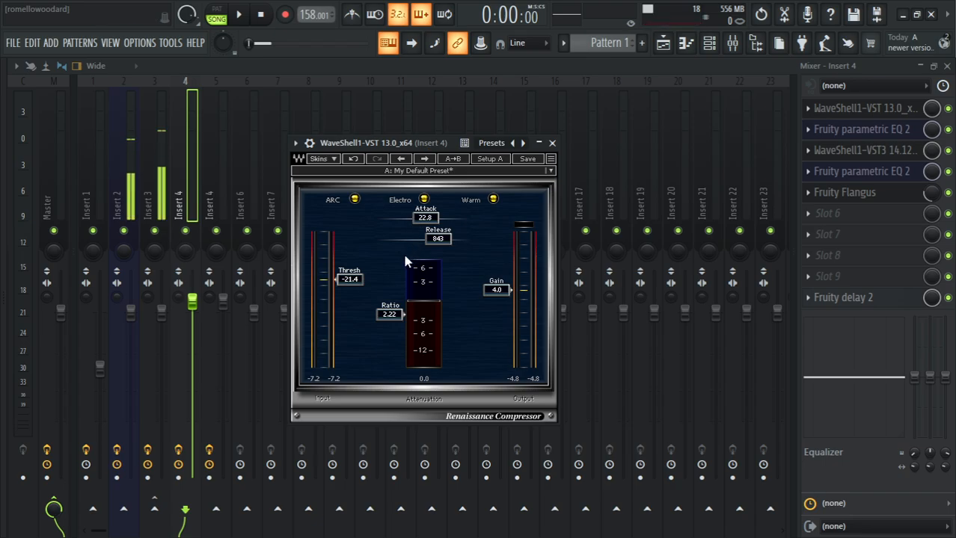
{"action": "left_click_drag", "start_coordinate": [414, 142], "coordinate": [403, 255]}
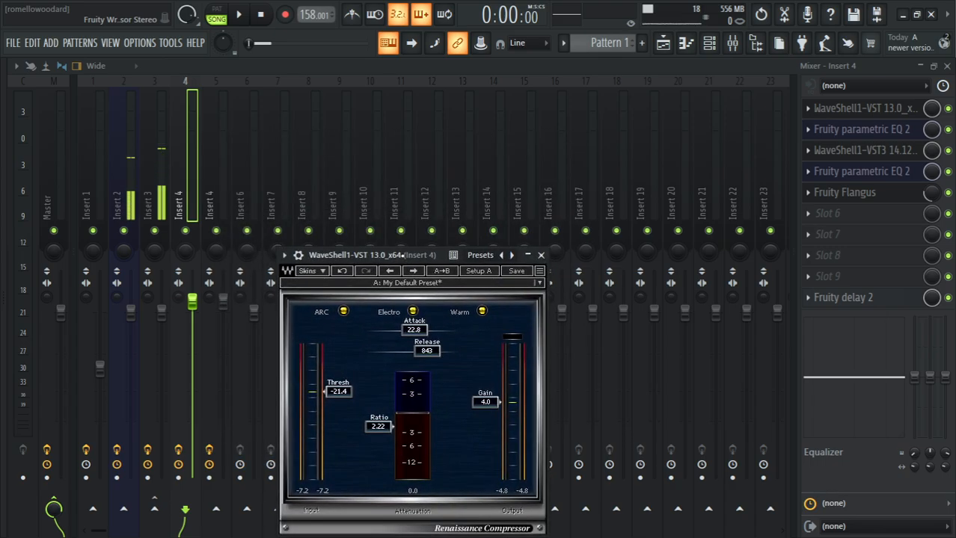
{"action": "left_click_drag", "start_coordinate": [403, 255], "coordinate": [402, 151]}
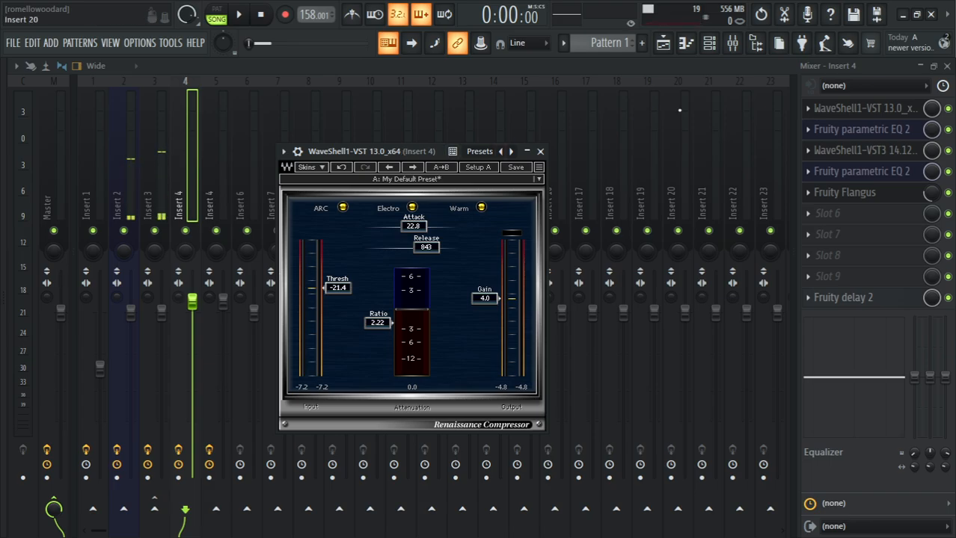
{"action": "key", "text": "Escape"}
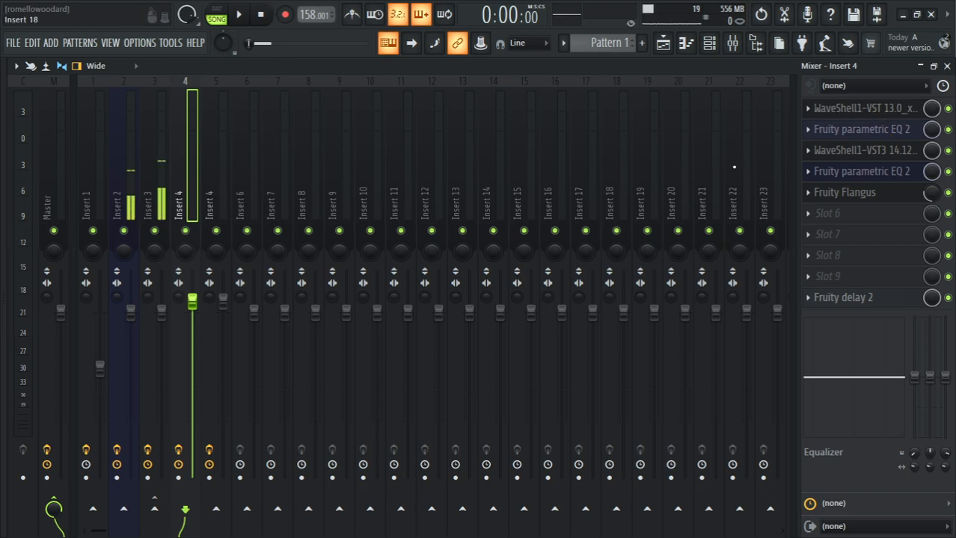
Step: Bypass WaveShell1-VST3 14.12, the second Fruity parametric EQ 2, Fruity Flangus and Fruity delay 2 on Insert 4, and solo that track
{"action": "left_click", "coordinate": [948, 151]}
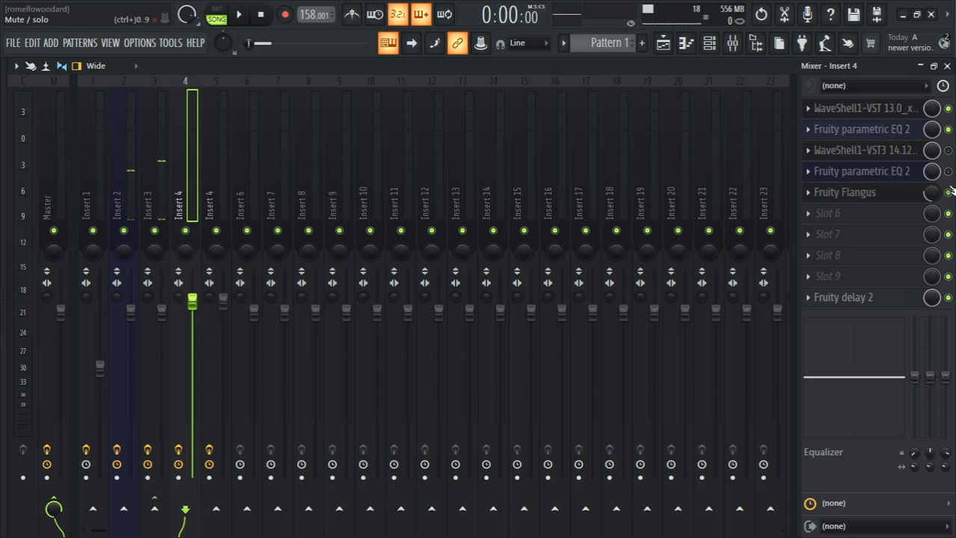
{"action": "left_click", "coordinate": [948, 193]}
{"action": "left_click", "coordinate": [949, 298]}
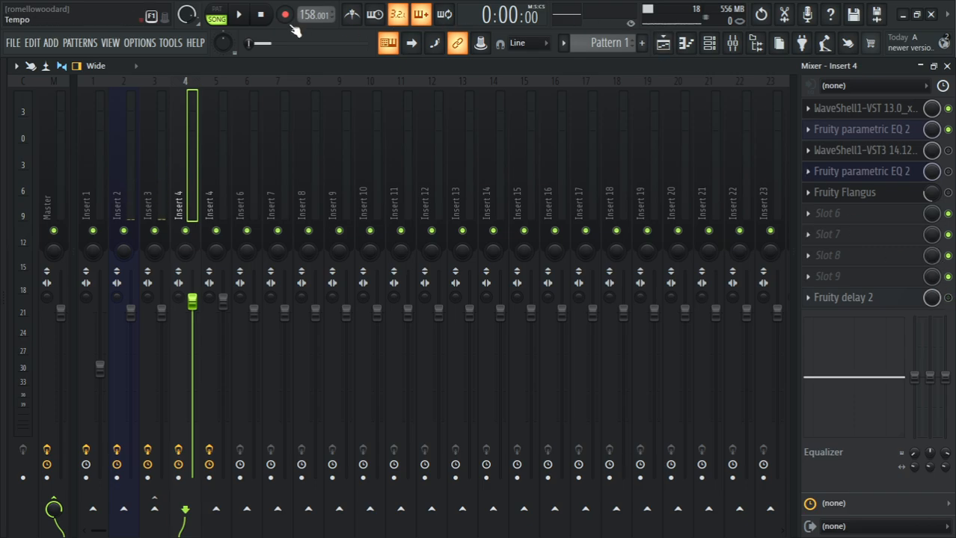
{"action": "right_click", "coordinate": [185, 231]}
Step: Play the soloed vocal from about bar 9 and compare it with the Renaissance Compressor on and bypassed
{"action": "left_click", "coordinate": [240, 15]}
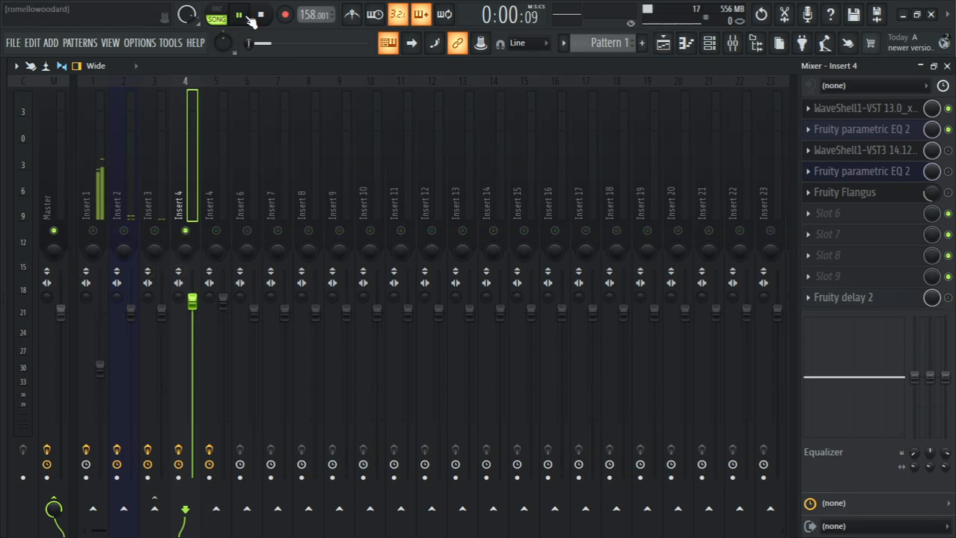
{"action": "left_click", "coordinate": [663, 43]}
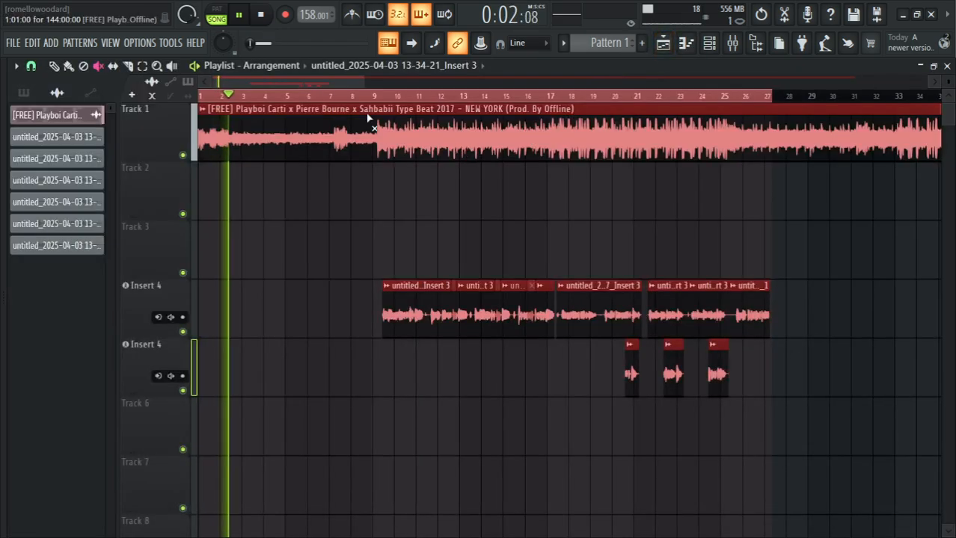
{"action": "left_click", "coordinate": [384, 96]}
{"action": "left_click", "coordinate": [733, 44]}
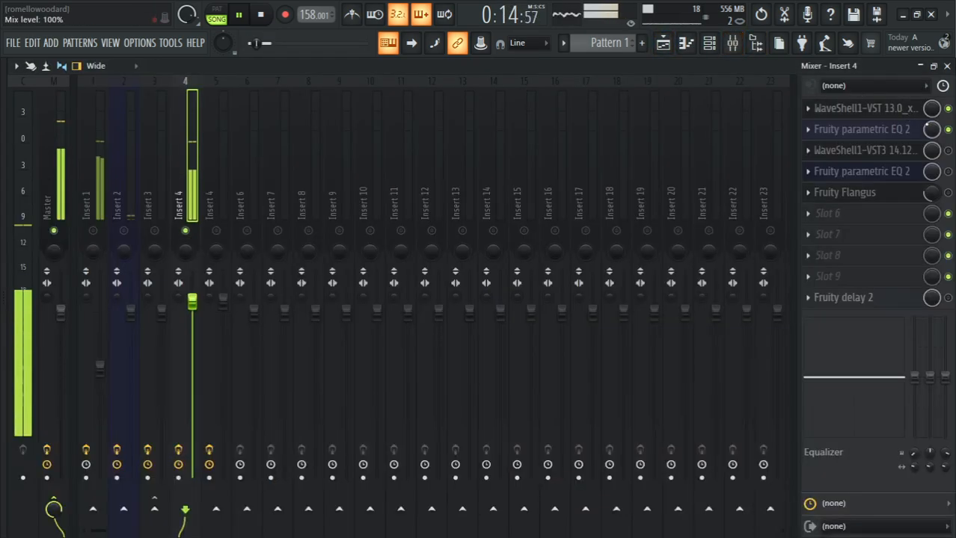
{"action": "left_click", "coordinate": [949, 110]}
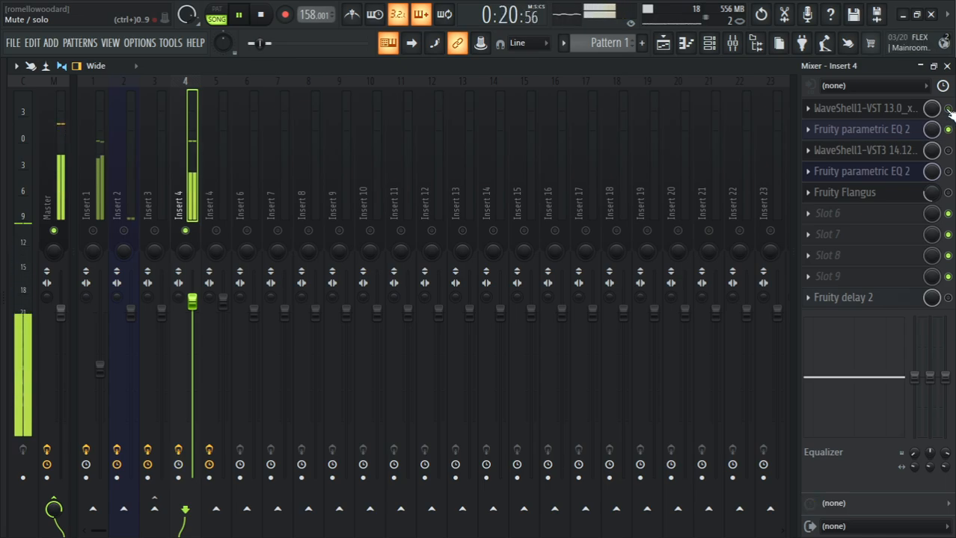
{"action": "left_click", "coordinate": [949, 111]}
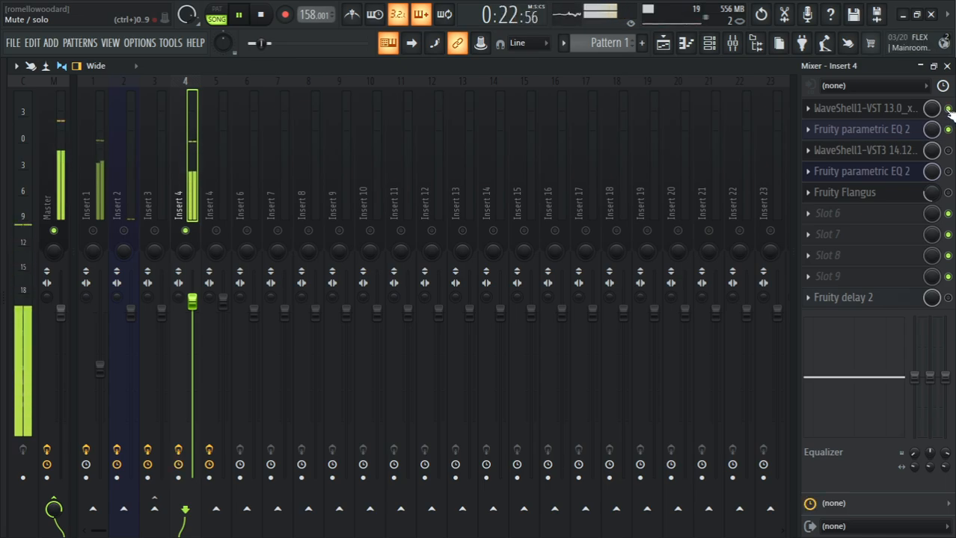
{"action": "left_click", "coordinate": [949, 111]}
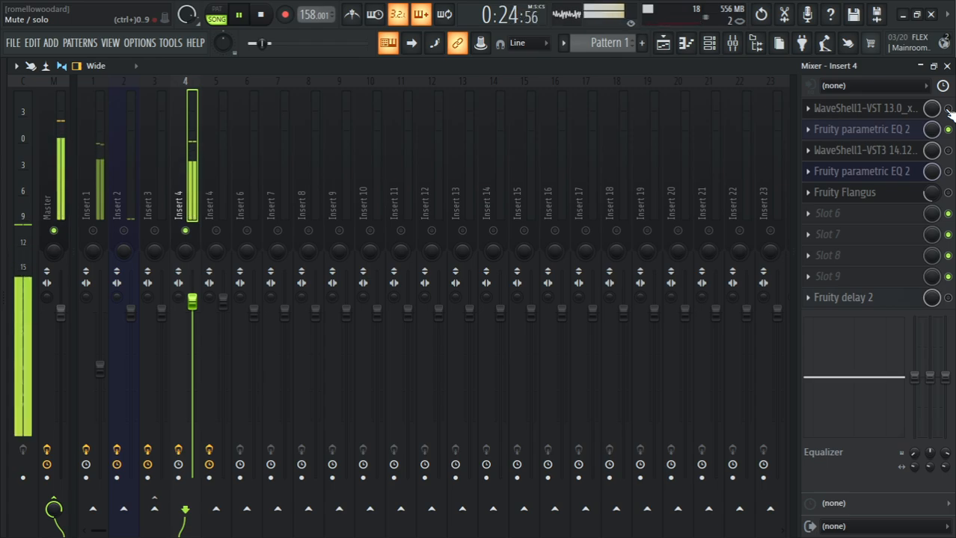
{"action": "left_click", "coordinate": [183, 450]}
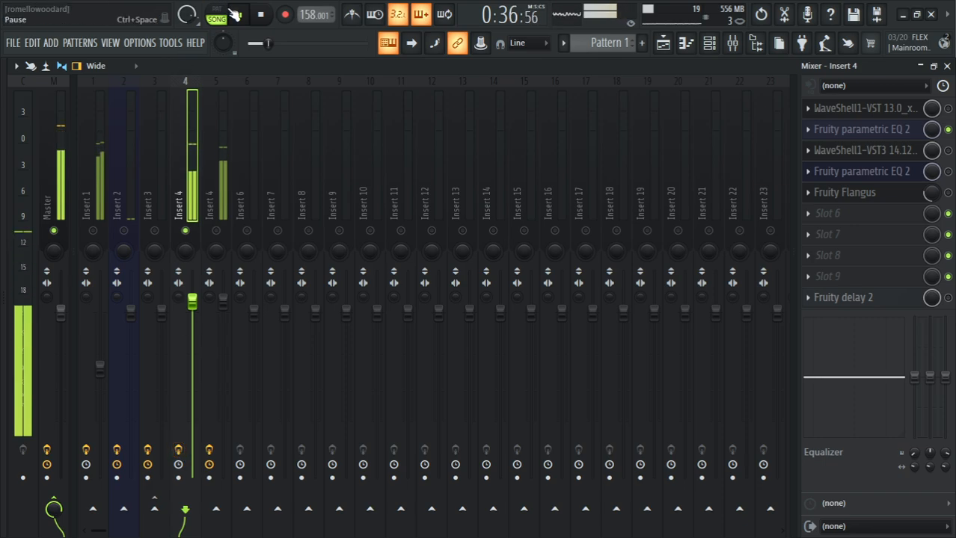
{"action": "left_click", "coordinate": [263, 18]}
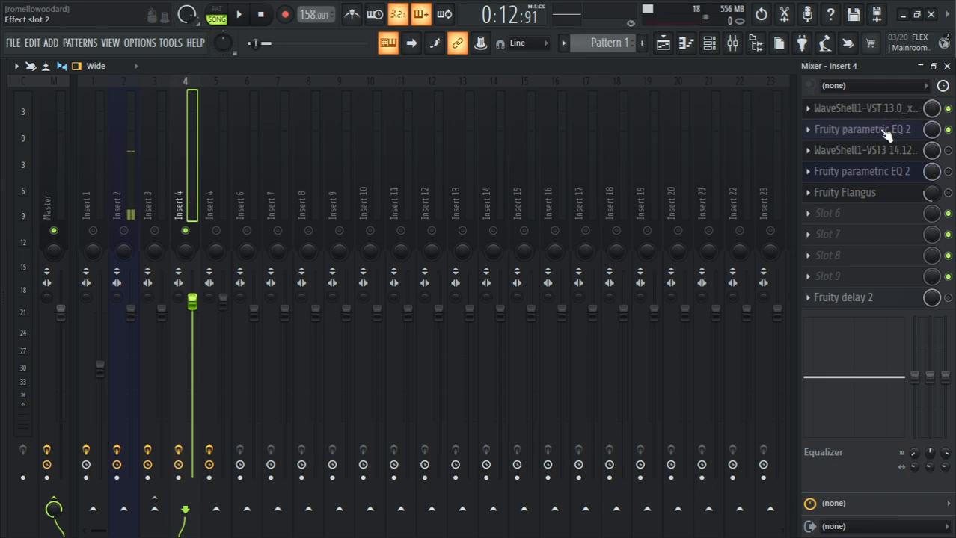
Step: Examine the bands of Insert 4's first Fruity parametric EQ 2 and copy the level value of band 6
{"action": "left_click", "coordinate": [915, 131]}
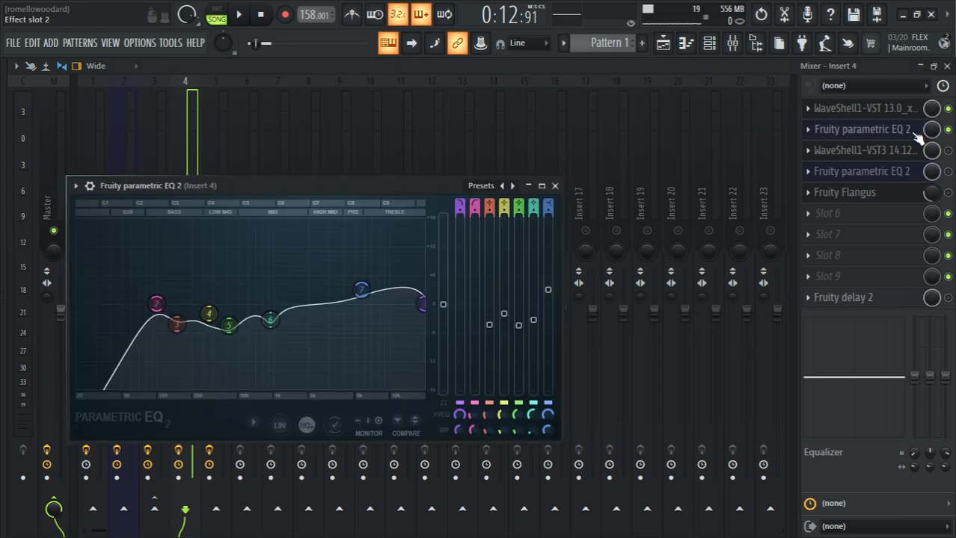
{"action": "left_click_drag", "start_coordinate": [329, 184], "coordinate": [418, 152]}
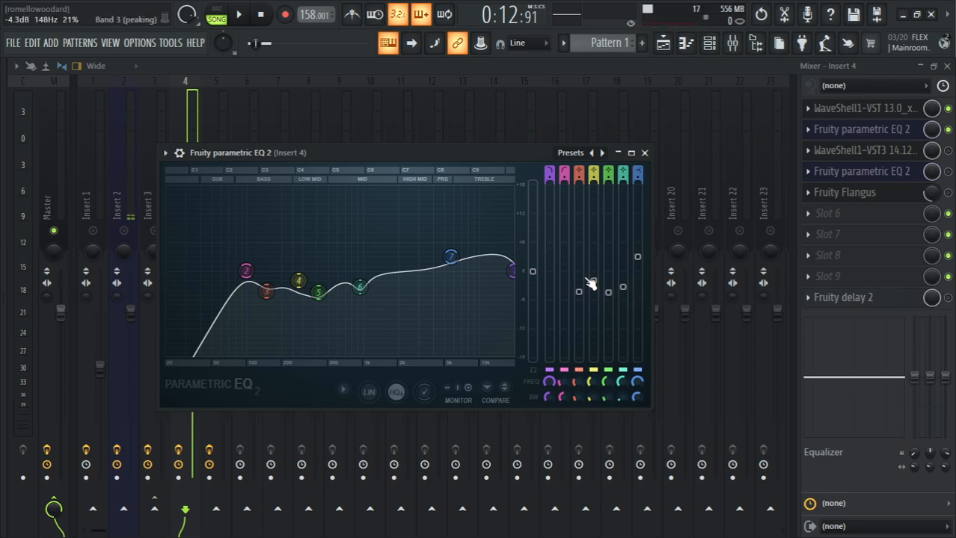
{"action": "right_click", "coordinate": [626, 292]}
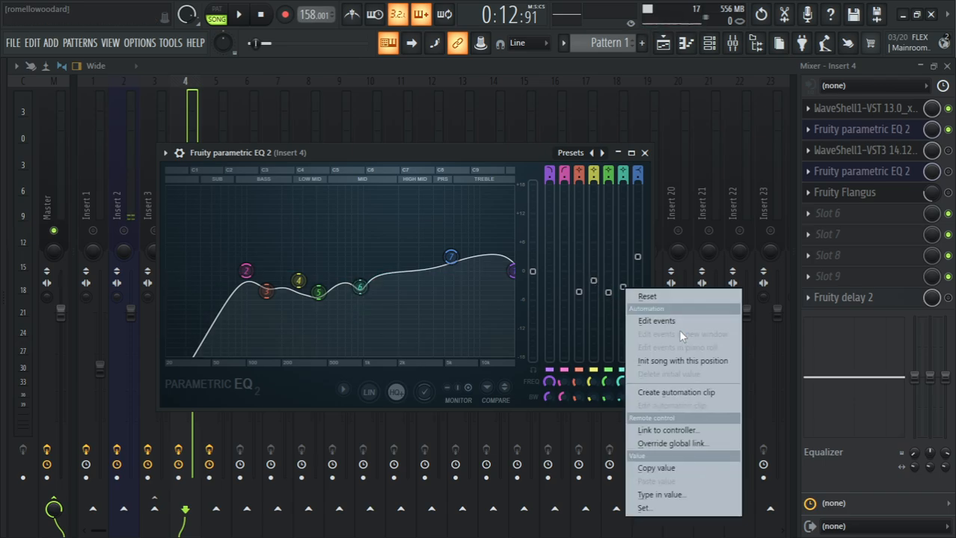
{"action": "left_click", "coordinate": [682, 468]}
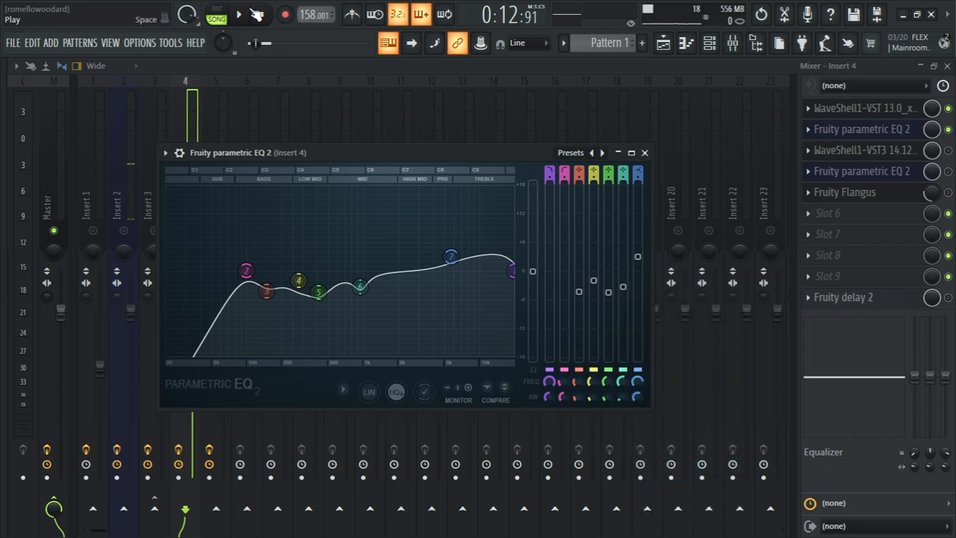
Step: Play the soloed vocal with EQ band 6 boosted to 18 dB, restore the copied level and replay it for comparison
{"action": "left_click", "coordinate": [239, 14]}
{"action": "left_click_drag", "start_coordinate": [626, 293], "coordinate": [627, 189]}
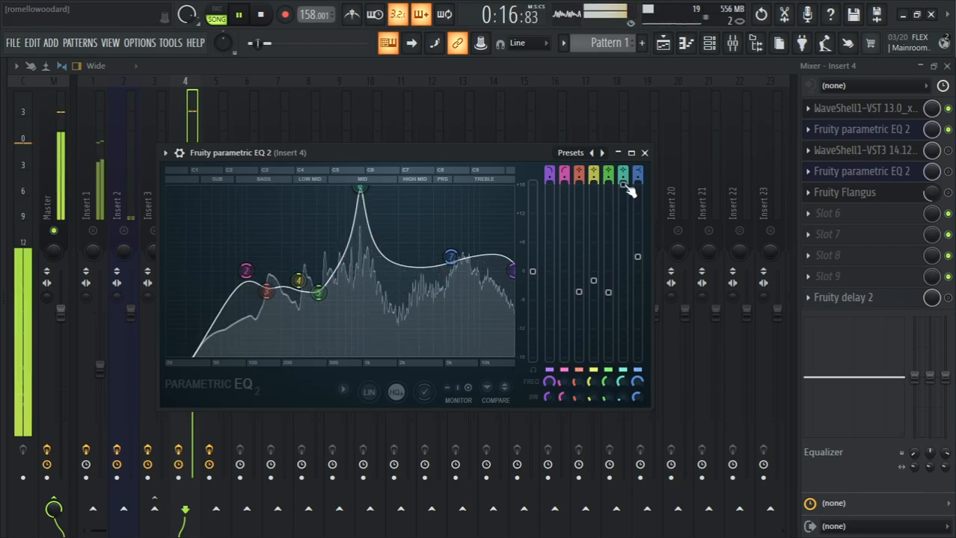
{"action": "key", "text": "space"}
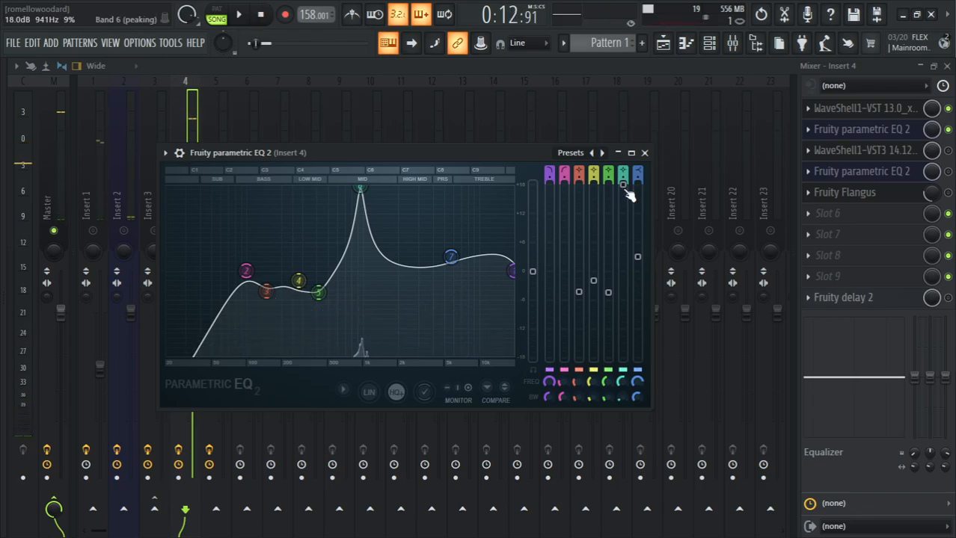
{"action": "right_click", "coordinate": [626, 191]}
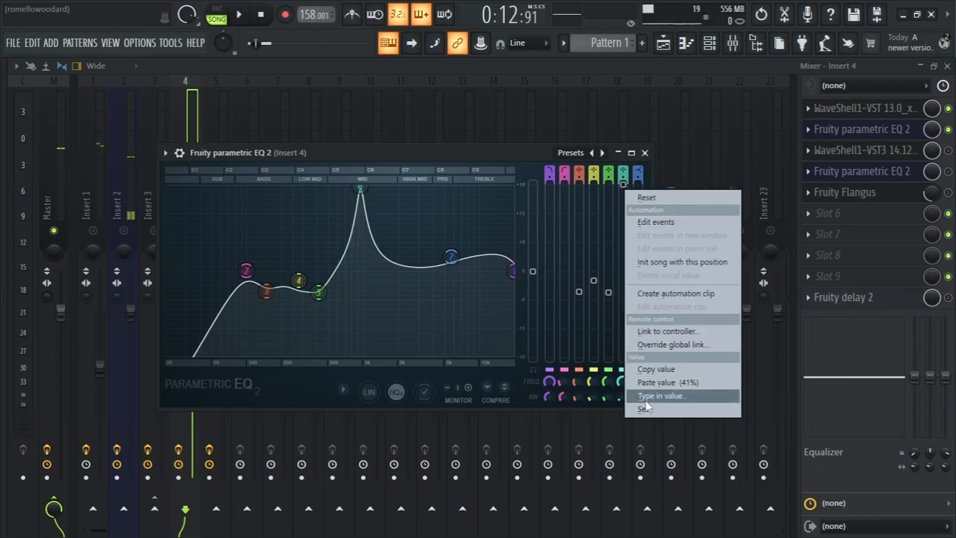
{"action": "left_click", "coordinate": [674, 382]}
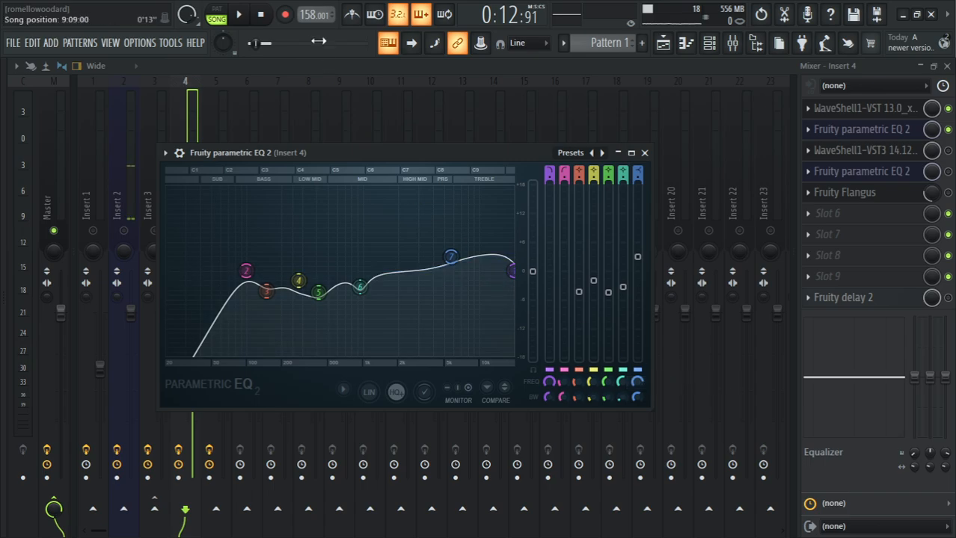
{"action": "key", "text": "space"}
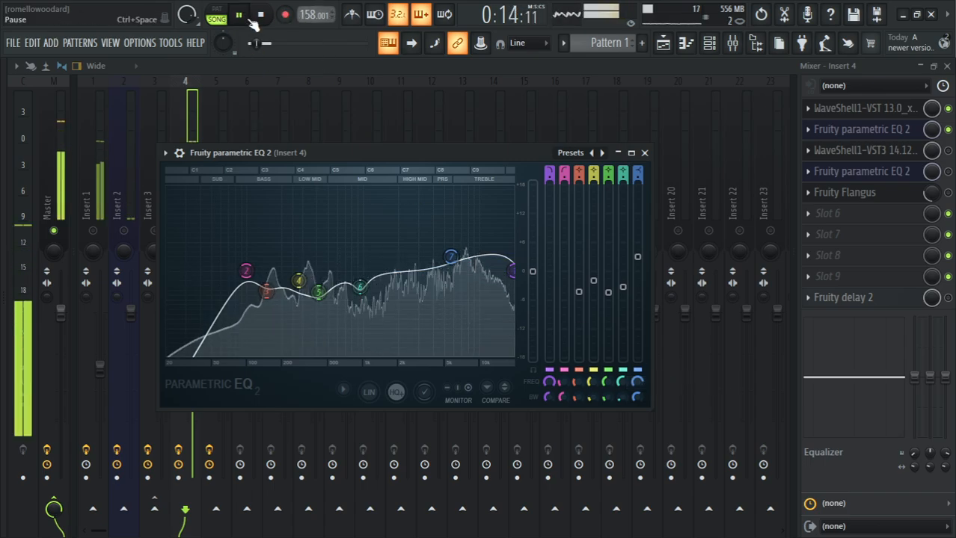
{"action": "key", "text": "space"}
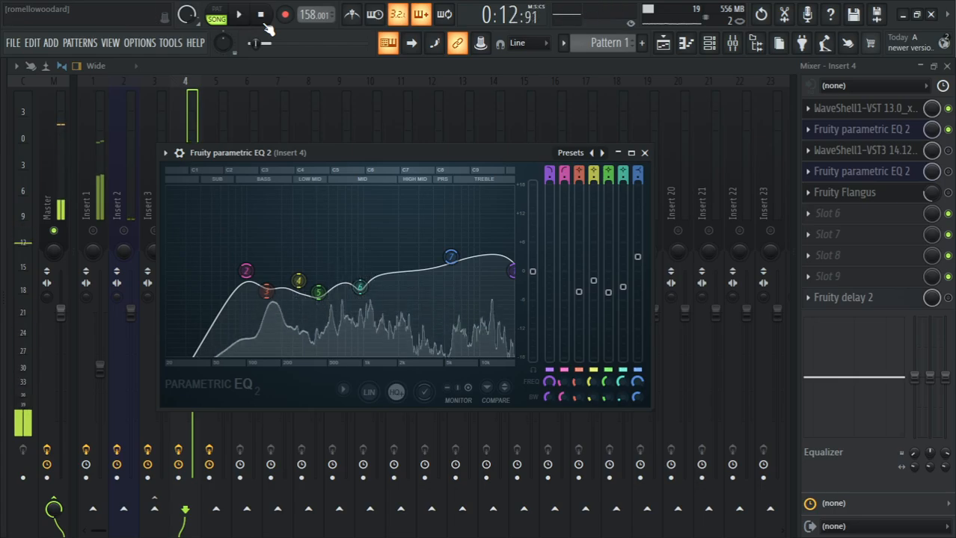
Step: Unsolo Insert 4 and compare the full mix with its EQ band 6 boosted to 18 dB and restored to the copied level
{"action": "right_click", "coordinate": [187, 118]}
{"action": "left_click", "coordinate": [197, 232]}
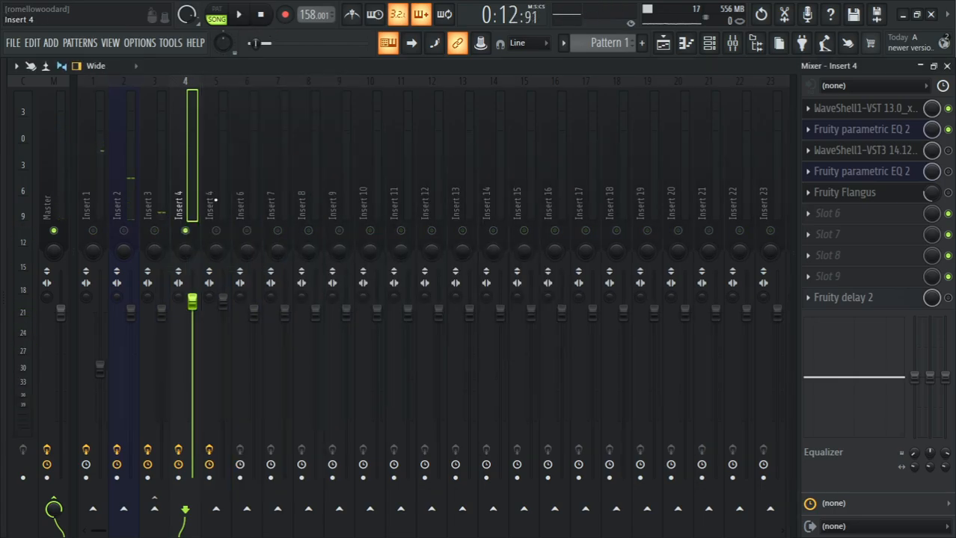
{"action": "left_click", "coordinate": [238, 15]}
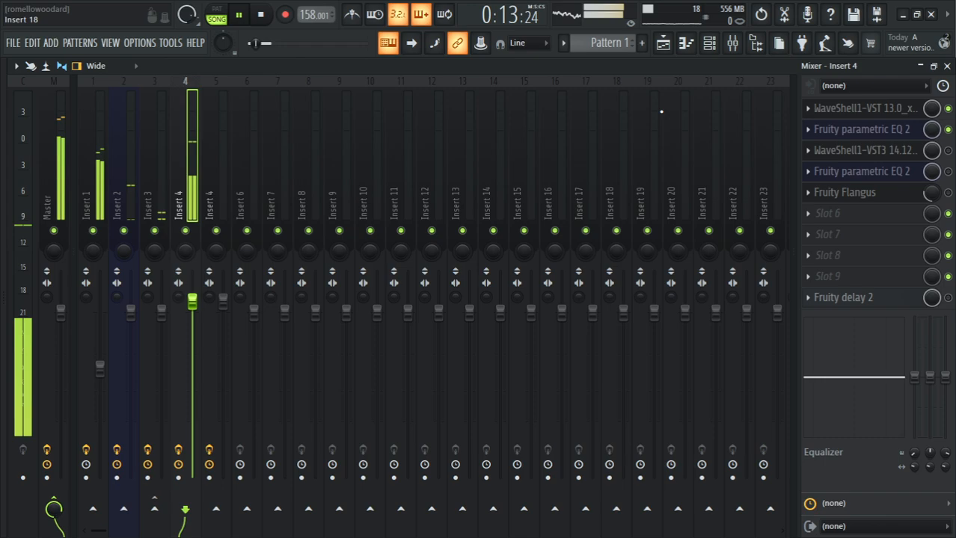
{"action": "left_click", "coordinate": [856, 129]}
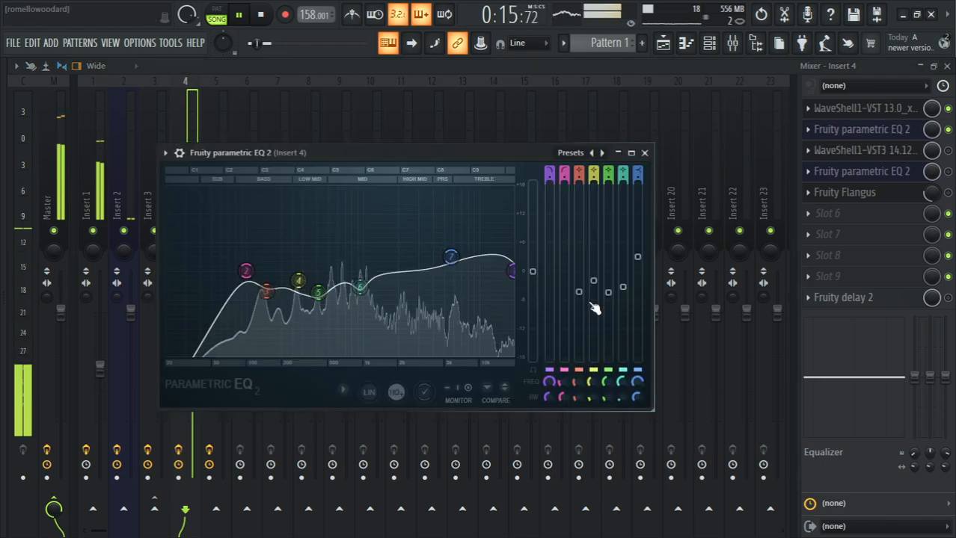
{"action": "left_click_drag", "start_coordinate": [622, 290], "coordinate": [622, 183]}
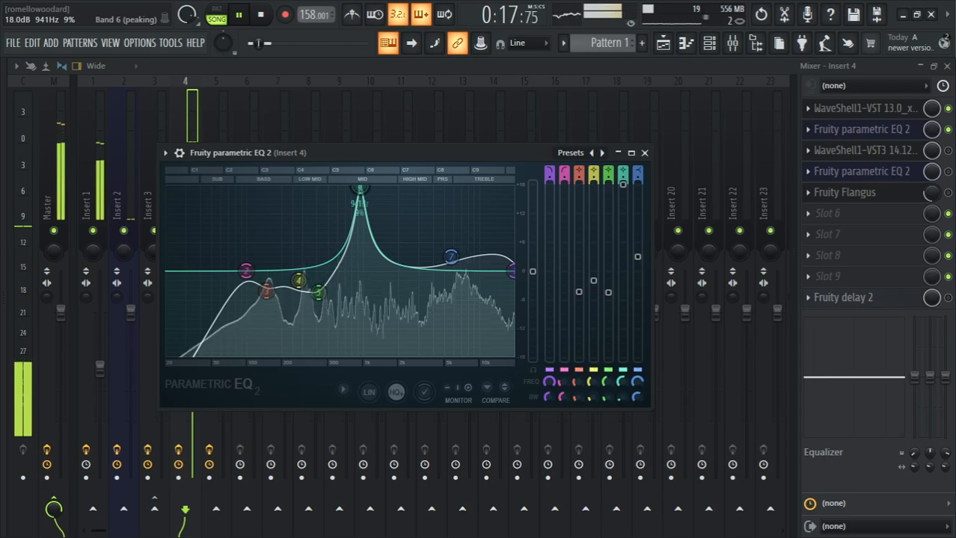
{"action": "right_click", "coordinate": [622, 183]}
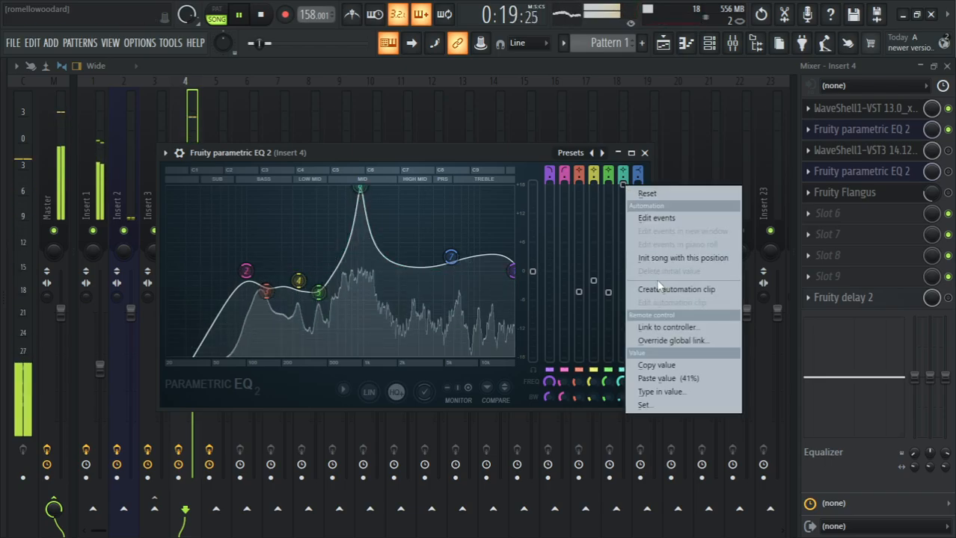
{"action": "left_click", "coordinate": [687, 378]}
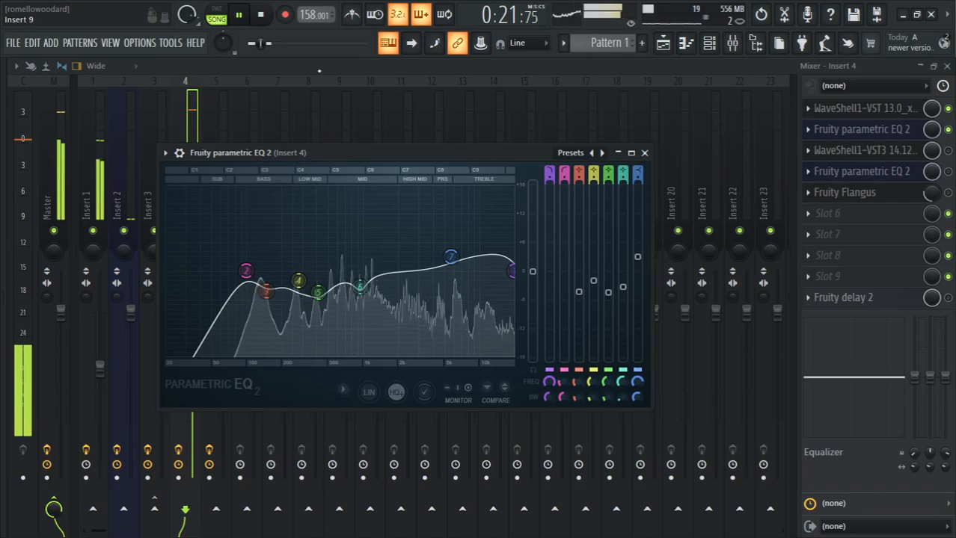
{"action": "left_click", "coordinate": [263, 18]}
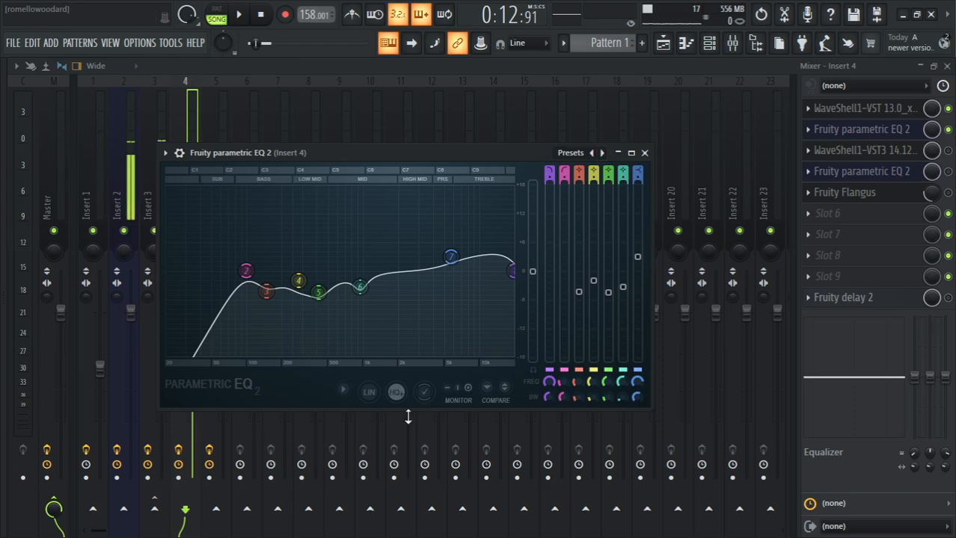
Step: Bypass the Master track's effects and play the full mix, enabling WaveShell1-VST3 14.12 on Insert 4 during playback
{"action": "left_click", "coordinate": [46, 451]}
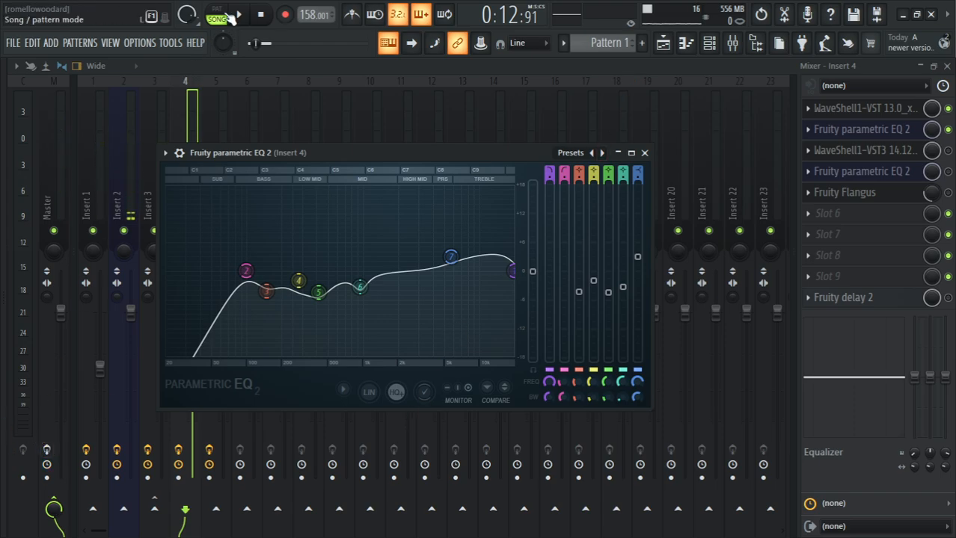
{"action": "left_click", "coordinate": [238, 16]}
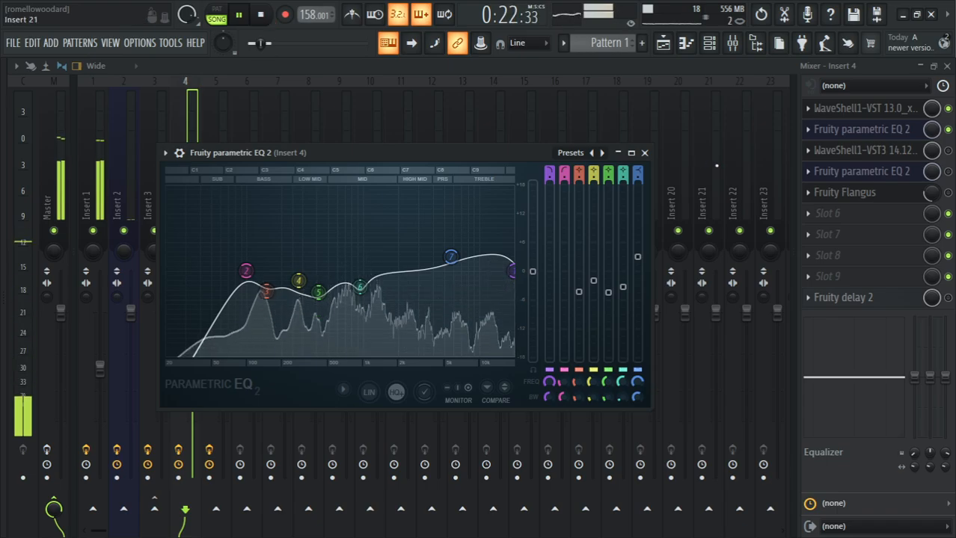
{"action": "left_click", "coordinate": [948, 151]}
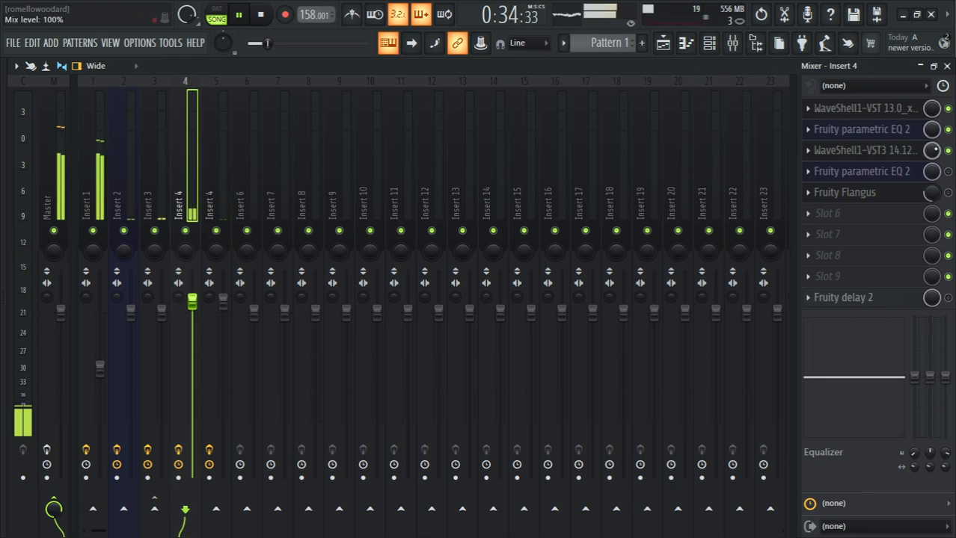
{"action": "left_click", "coordinate": [261, 15]}
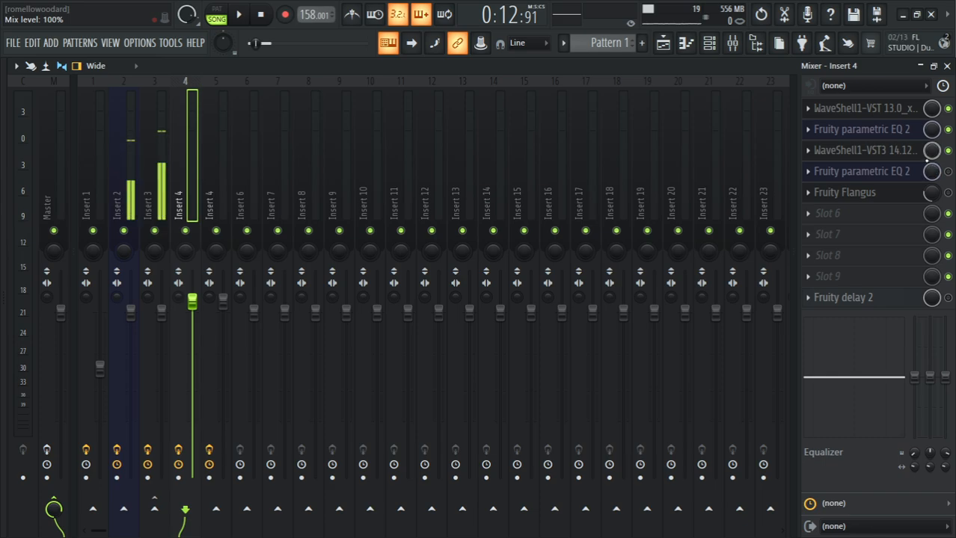
Step: Load the saved mixer track state "snowball 5" onto Insert 7
{"action": "key", "text": "Left"}
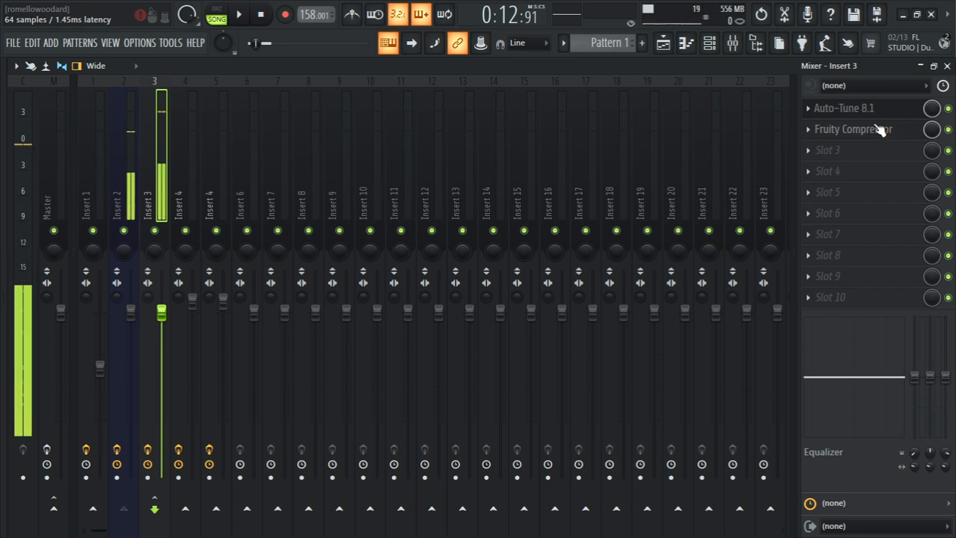
{"action": "left_click", "coordinate": [279, 164]}
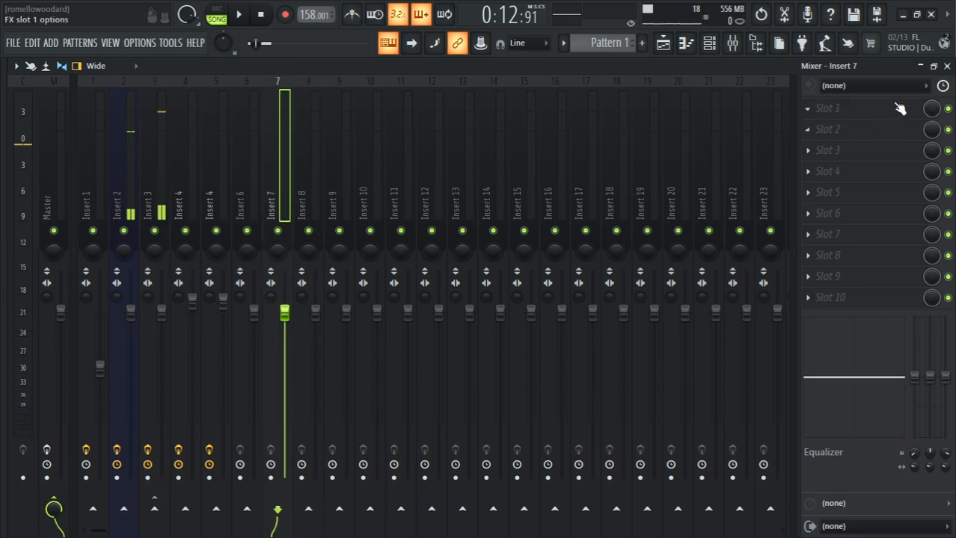
{"action": "right_click", "coordinate": [283, 155]}
{"action": "mouse_move", "coordinate": [335, 178]}
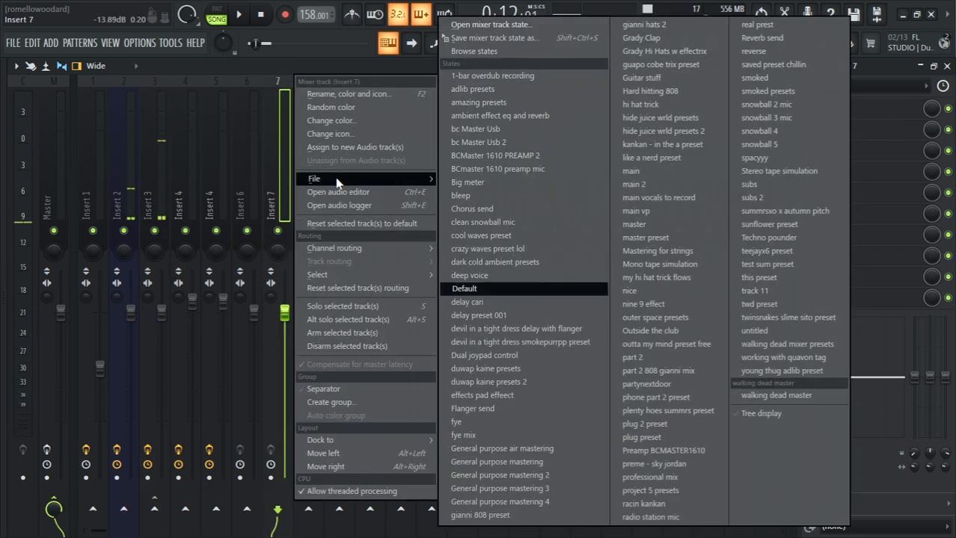
{"action": "left_click", "coordinate": [776, 145]}
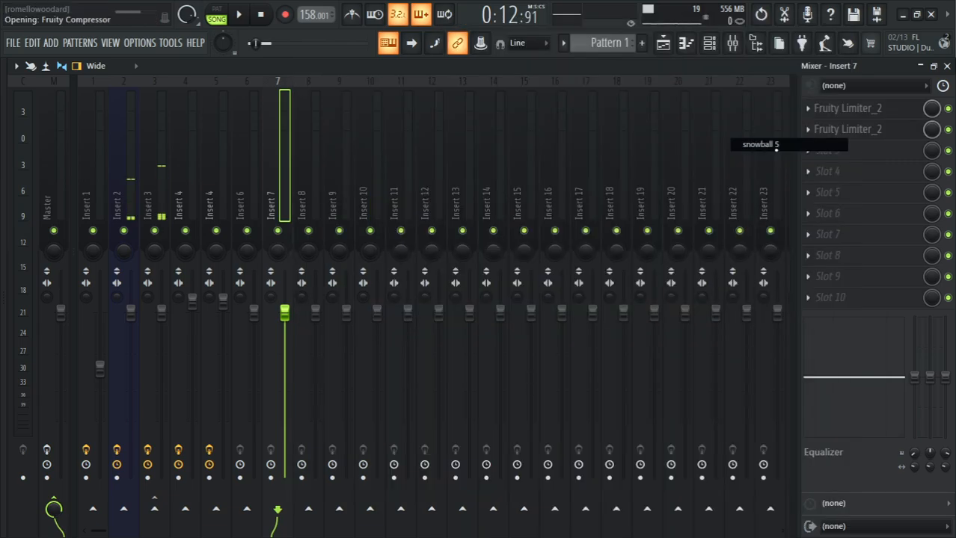
Step: Examine the limiter, parametric EQ and Fruity Compressor settings in Insert 7's effect chain
{"action": "left_click", "coordinate": [872, 108]}
{"action": "left_click", "coordinate": [870, 150]}
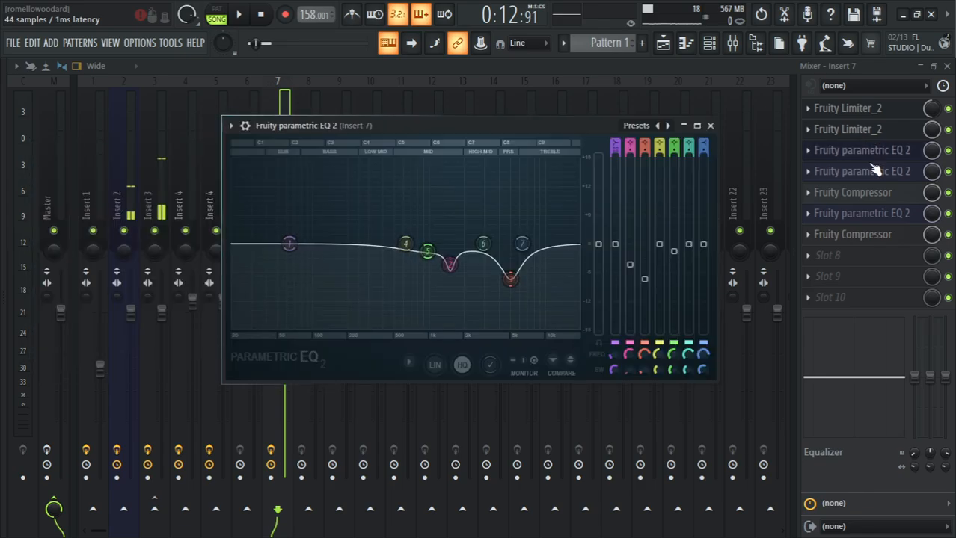
{"action": "left_click", "coordinate": [871, 171]}
{"action": "left_click", "coordinate": [875, 192]}
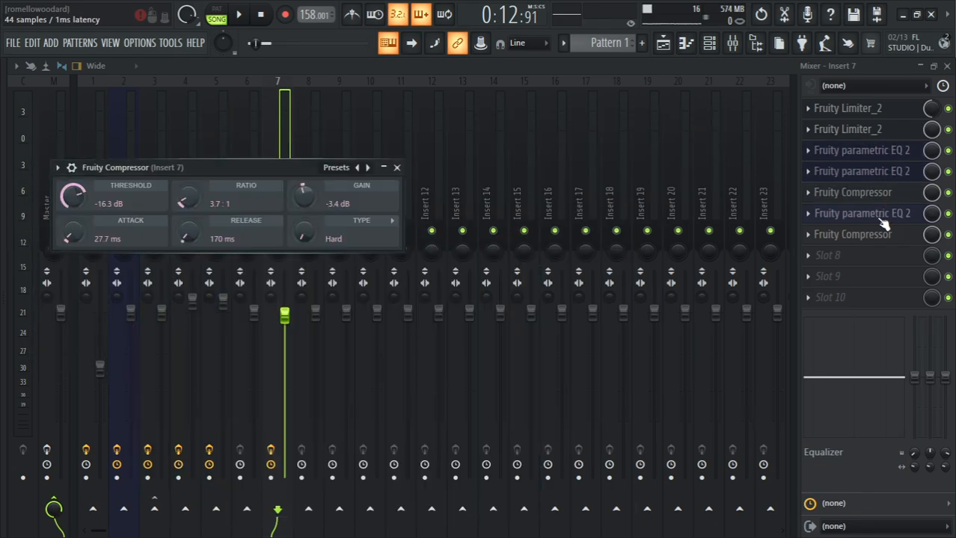
{"action": "left_click", "coordinate": [836, 214]}
{"action": "left_click", "coordinate": [834, 208]}
{"action": "left_click", "coordinate": [832, 226]}
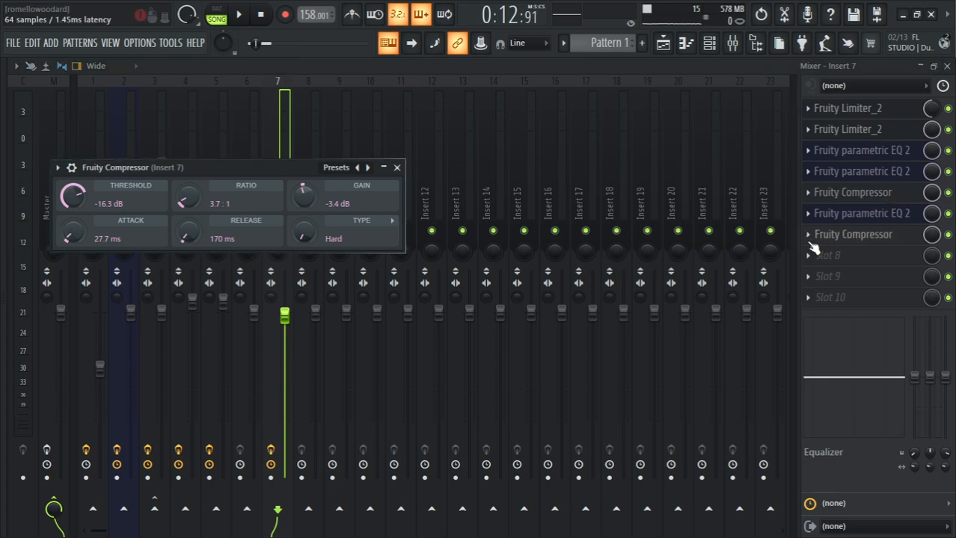
{"action": "left_click", "coordinate": [878, 238]}
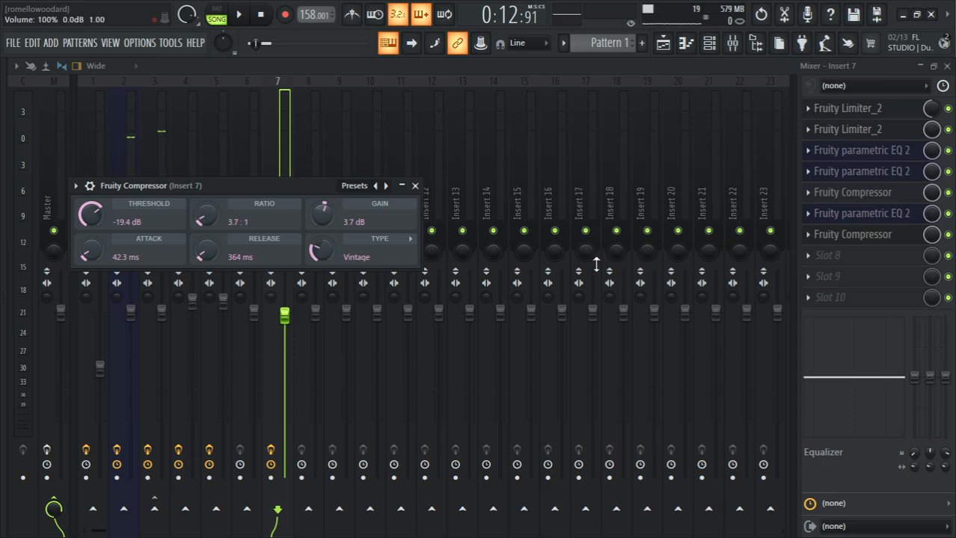
Step: Enable Insert 4's second Fruity parametric EQ 2, Fruity Flangus and Fruity delay 2, and compare the playing mix with that EQ on and bypassed
{"action": "left_click", "coordinate": [154, 114]}
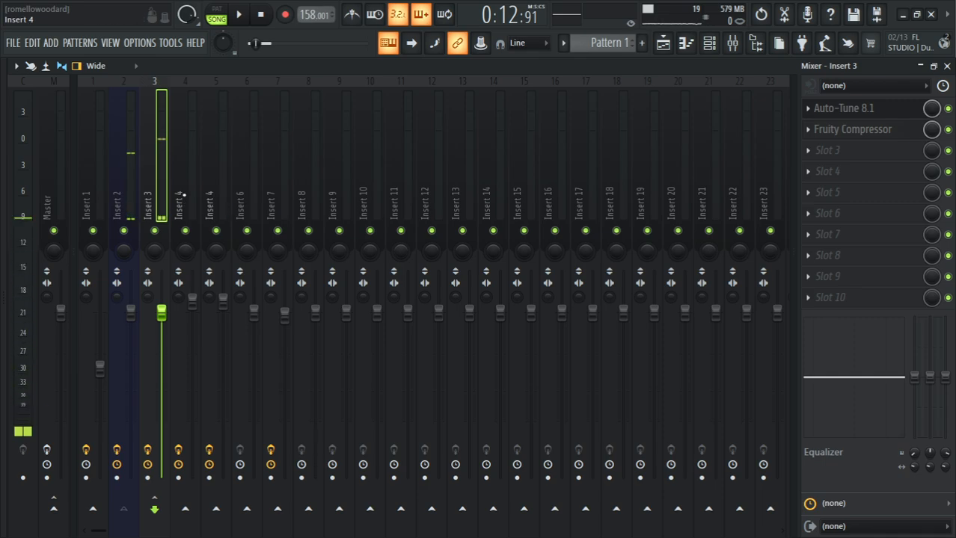
{"action": "mouse_move", "coordinate": [184, 196]}
{"action": "left_mouse_down"}
{"action": "mouse_move", "coordinate": [130, 186]}
{"action": "mouse_move", "coordinate": [181, 183]}
{"action": "left_mouse_up"}
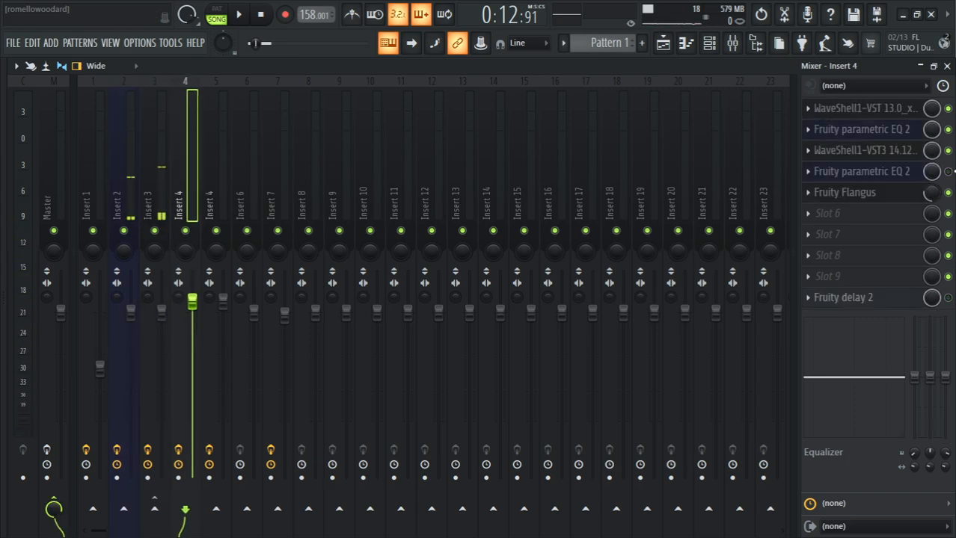
{"action": "left_click", "coordinate": [904, 173]}
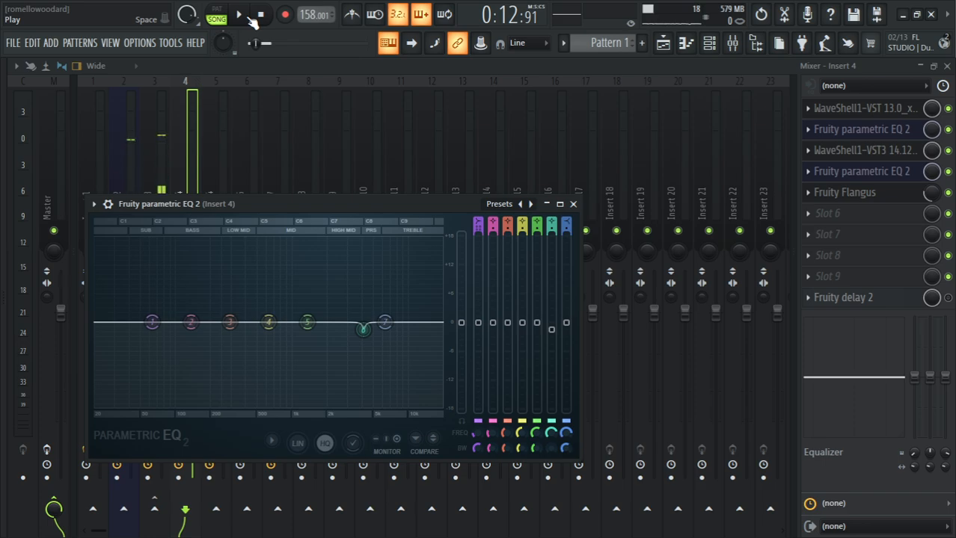
{"action": "left_click", "coordinate": [236, 14]}
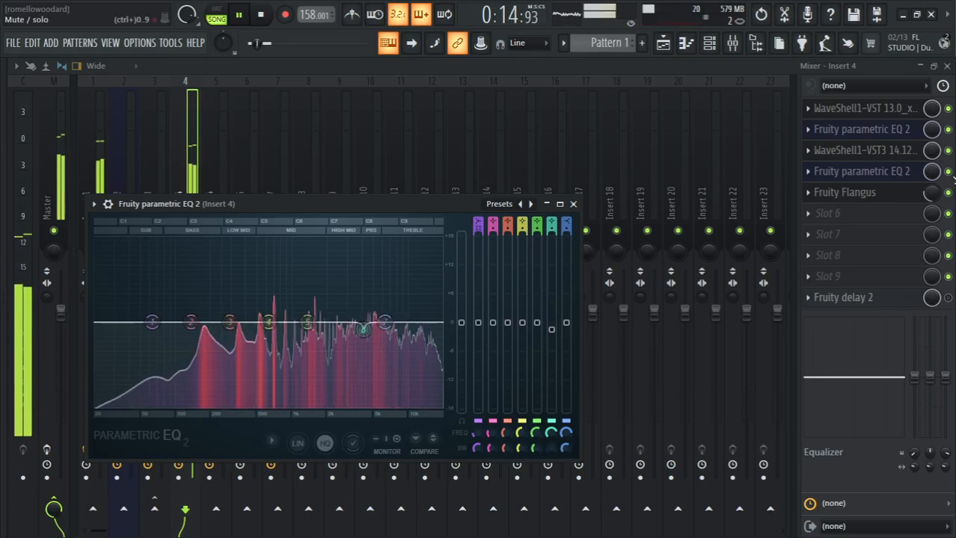
{"action": "left_click", "coordinate": [948, 172]}
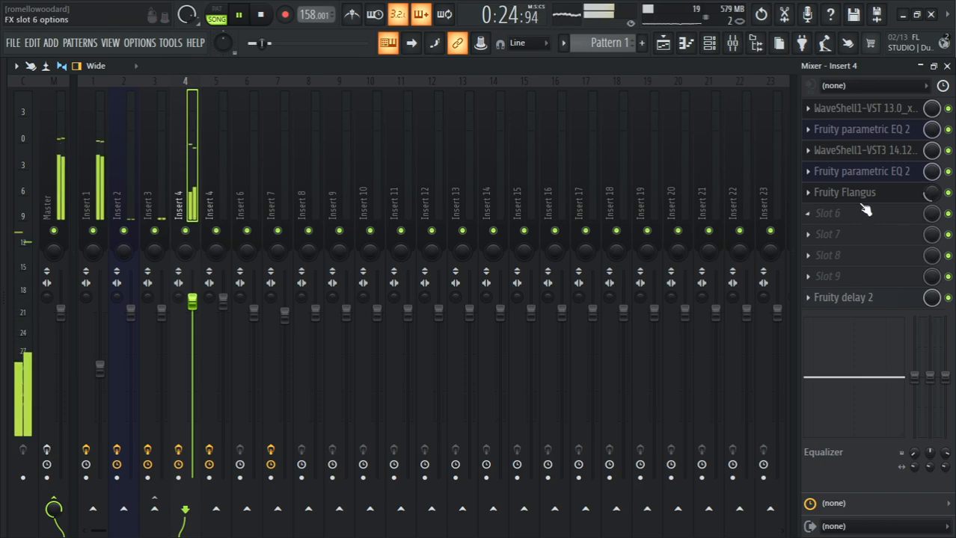
Step: Check the vocal clips in the Playlist during playback, re-enable the Master track's effects in the Mixer and stop the song
{"action": "left_click", "coordinate": [676, 45]}
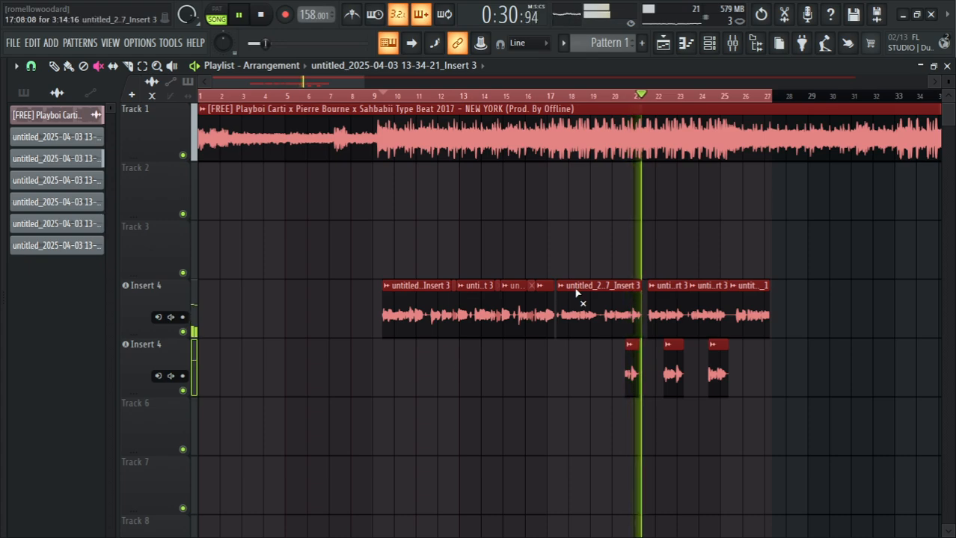
{"action": "left_click", "coordinate": [735, 43]}
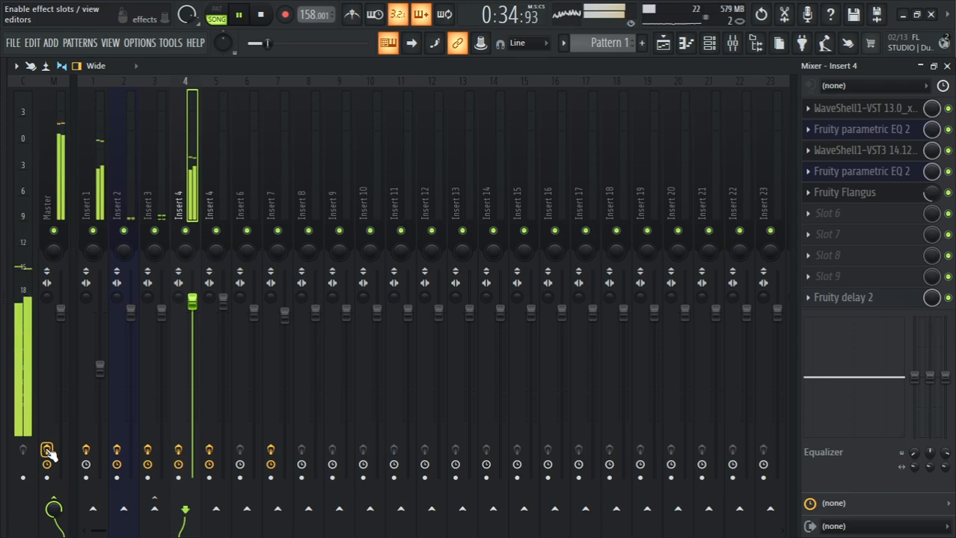
{"action": "left_click", "coordinate": [262, 15]}
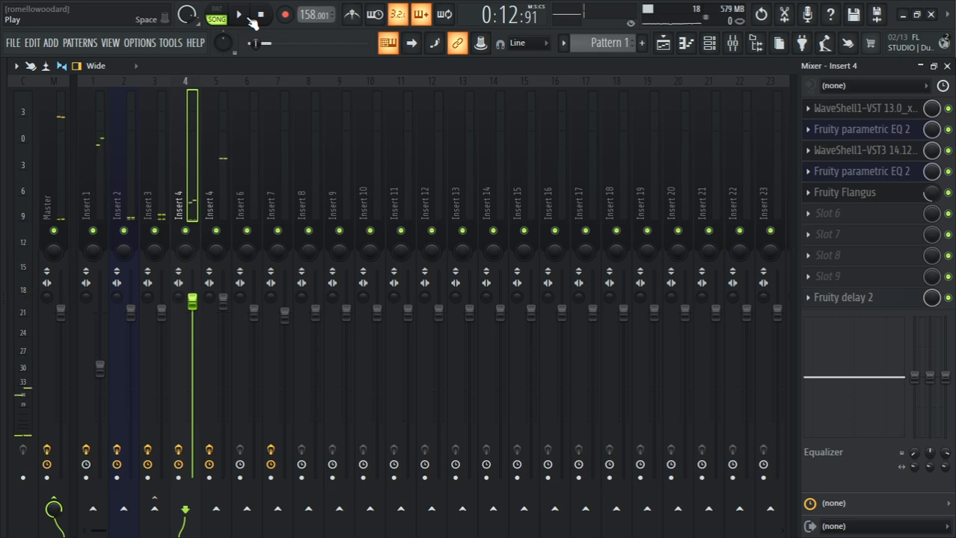
Step: Examine the beat and the start of the vocal clips up close in the Playlist
{"action": "left_click", "coordinate": [662, 42]}
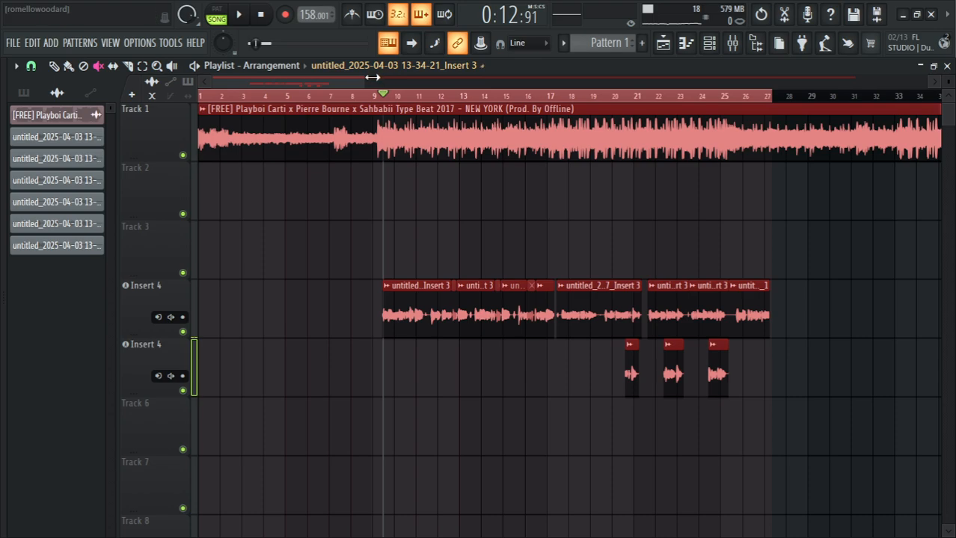
{"action": "left_click_drag", "start_coordinate": [370, 78], "coordinate": [300, 93]}
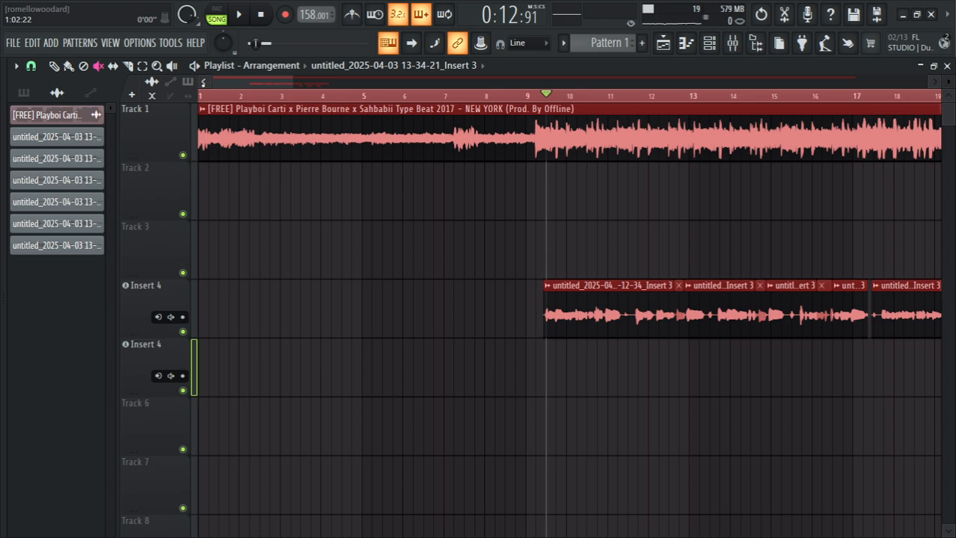
{"action": "left_click_drag", "start_coordinate": [256, 85], "coordinate": [261, 86]}
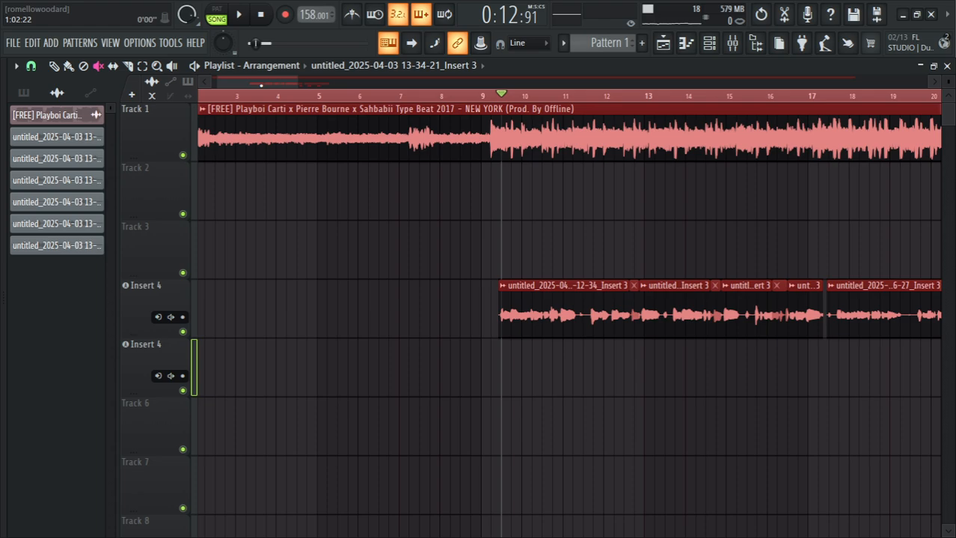
Step: Examine the filter and equalisation settings of the SSL Native Channelstrip on Insert 1 in the Mixer, and close the plugin
{"action": "left_click", "coordinate": [732, 43]}
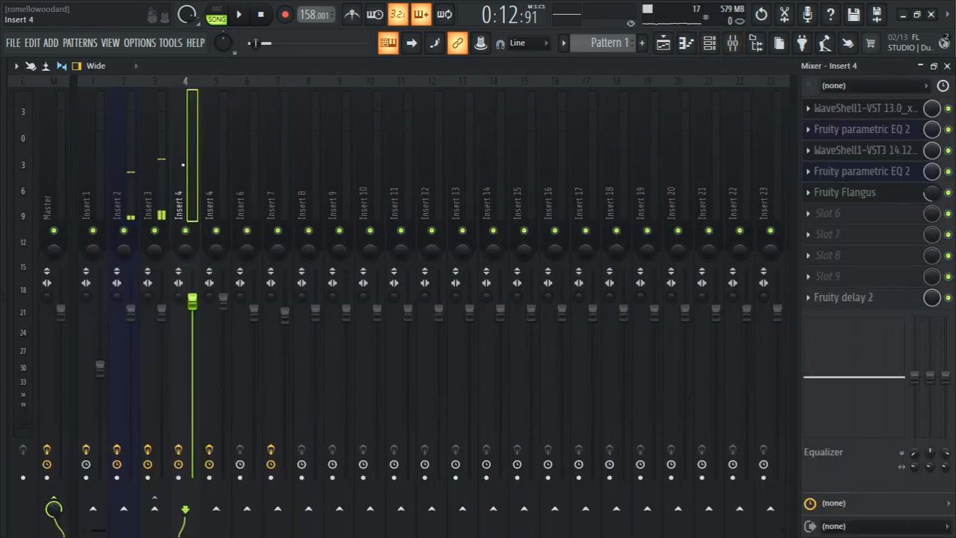
{"action": "left_click", "coordinate": [97, 184]}
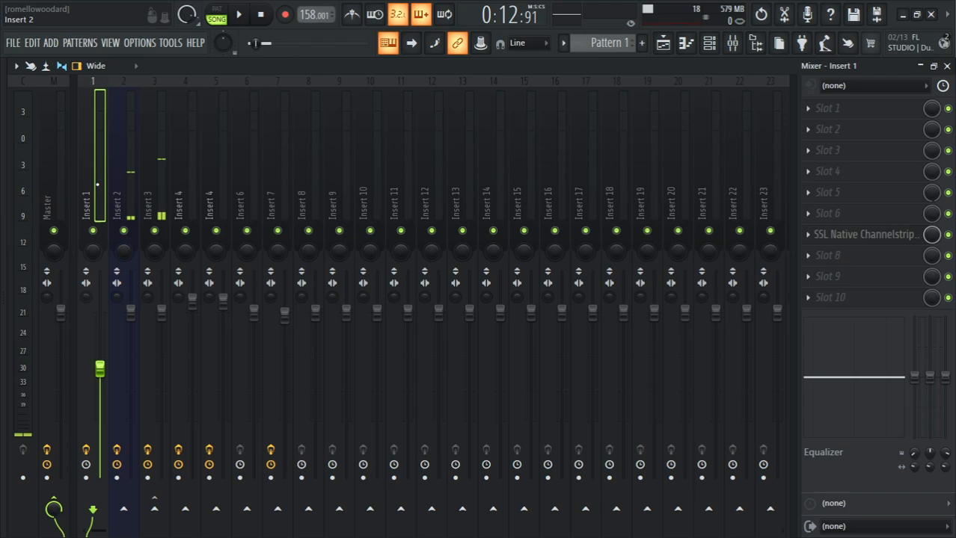
{"action": "left_click", "coordinate": [826, 234]}
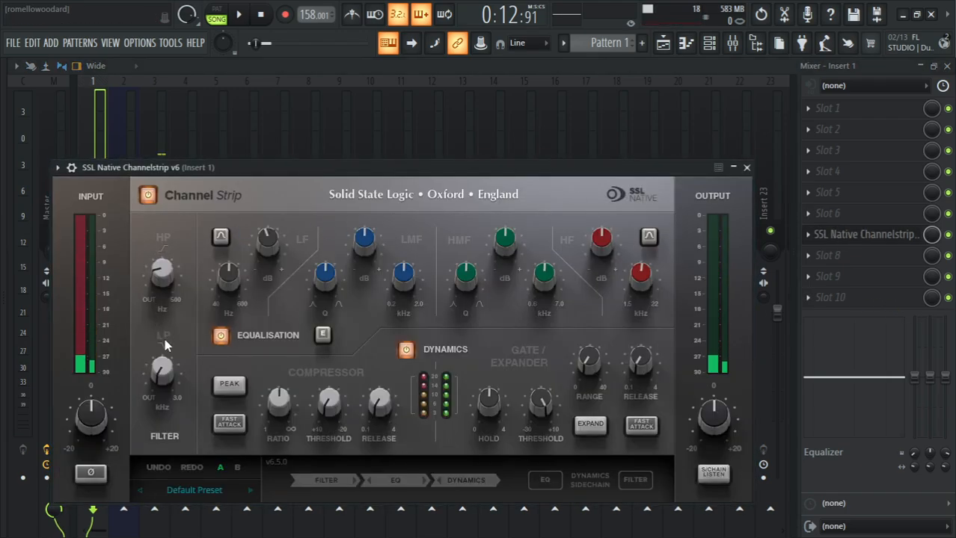
{"action": "left_click_drag", "start_coordinate": [270, 173], "coordinate": [293, 167]}
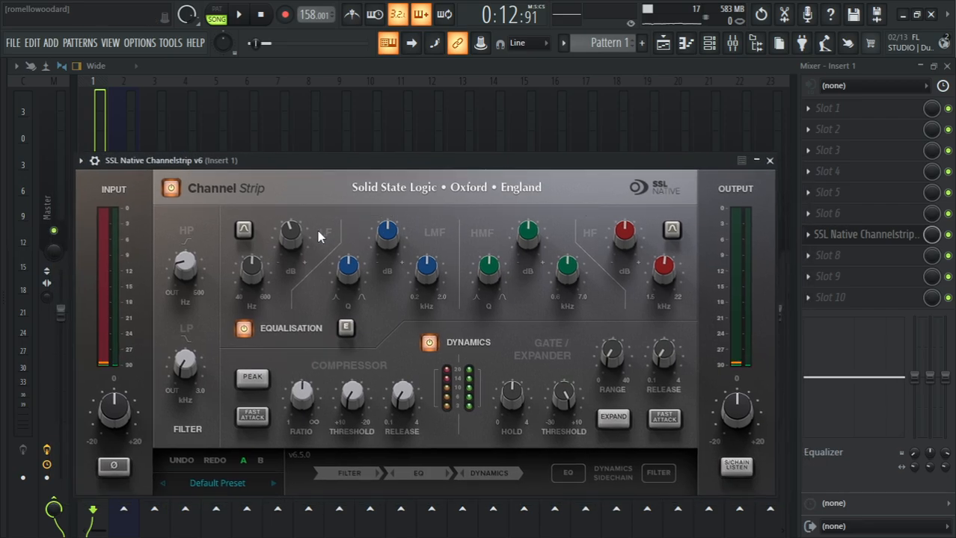
{"action": "mouse_move", "coordinate": [294, 237]}
{"action": "mouse_move", "coordinate": [185, 278]}
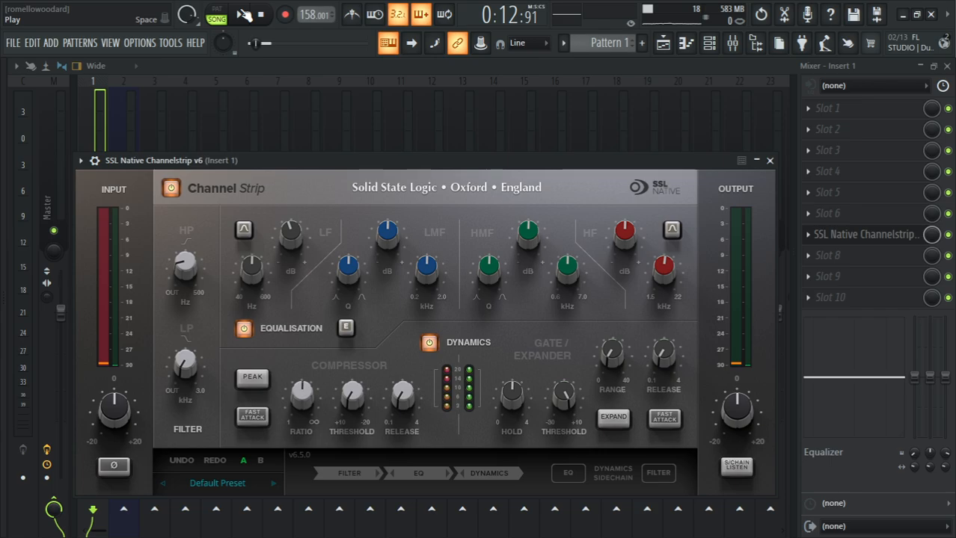
{"action": "left_click", "coordinate": [770, 160]}
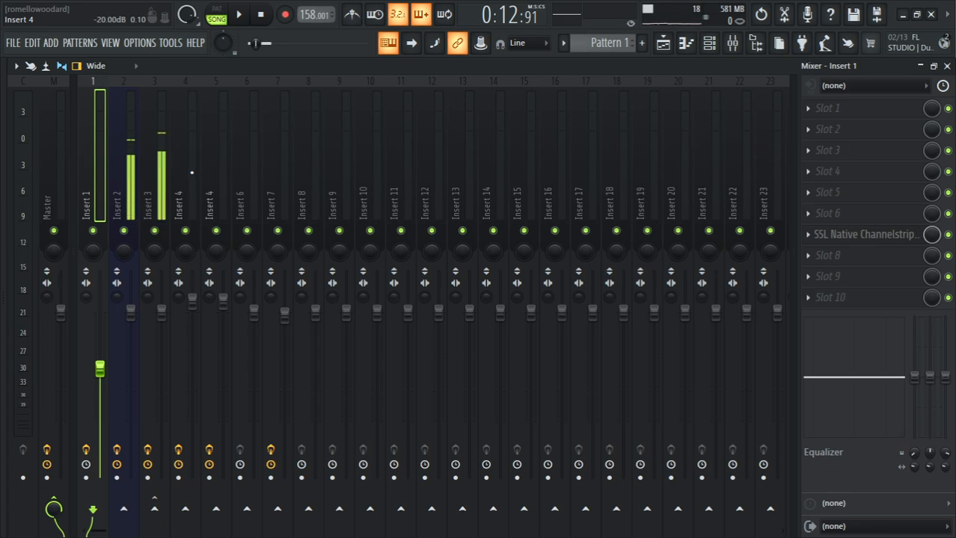
Step: Play the finished mix with the whole vocal section in view in the Playlist, stop playback and minimize FL Studio
{"action": "left_click", "coordinate": [665, 44]}
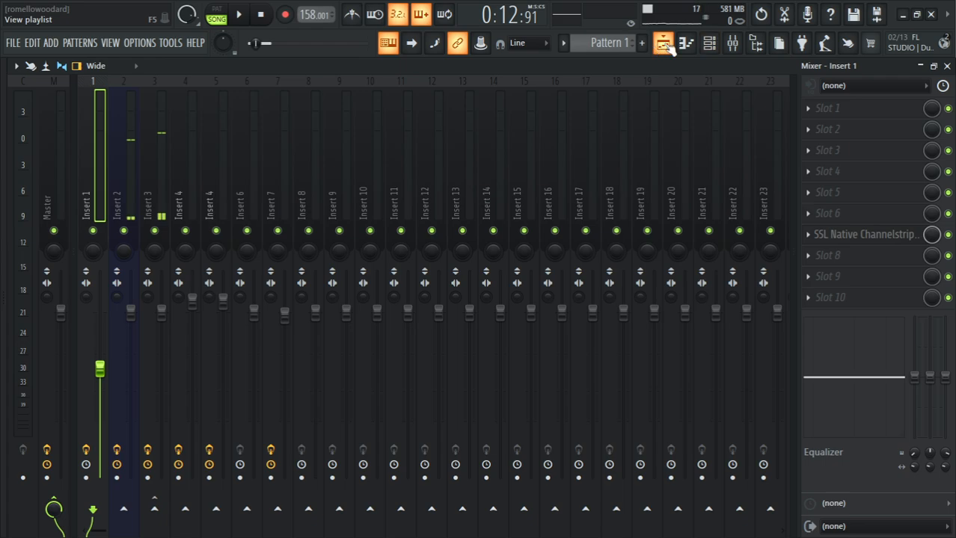
{"action": "left_click", "coordinate": [667, 45]}
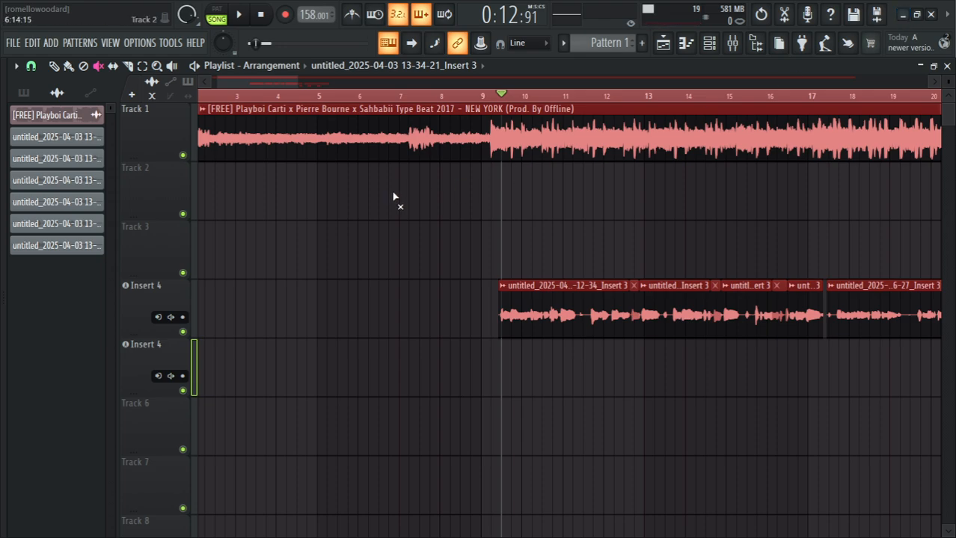
{"action": "left_click_drag", "start_coordinate": [301, 78], "coordinate": [515, 78]}
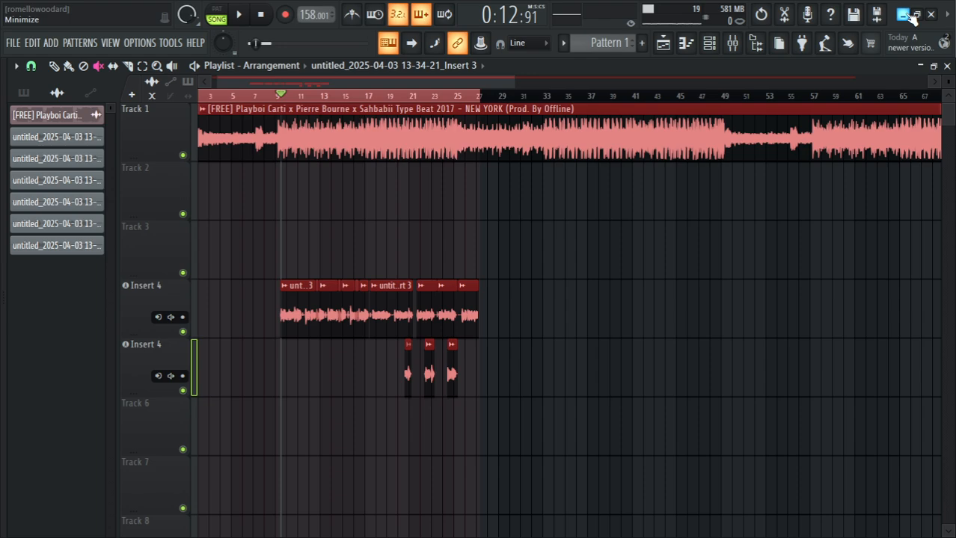
{"action": "key", "text": "space"}
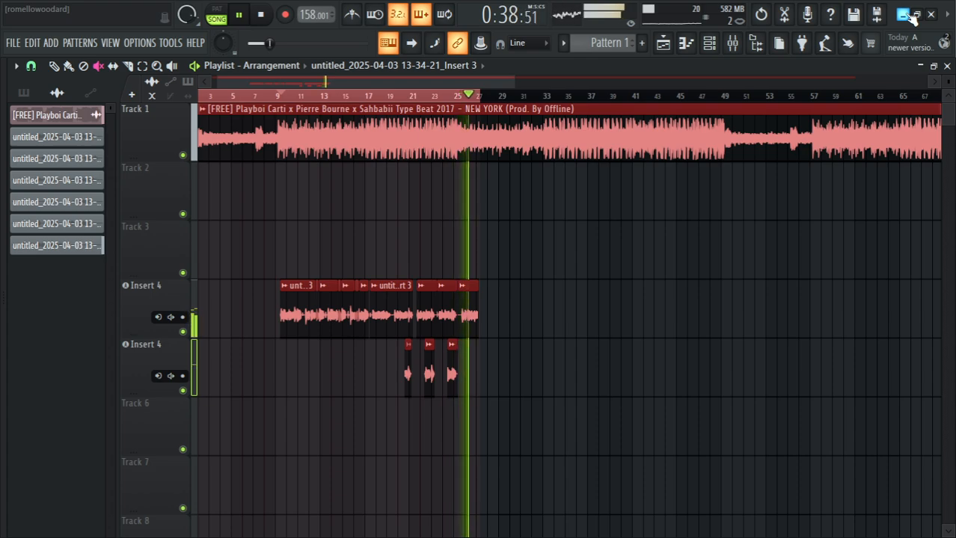
{"action": "key", "text": "space"}
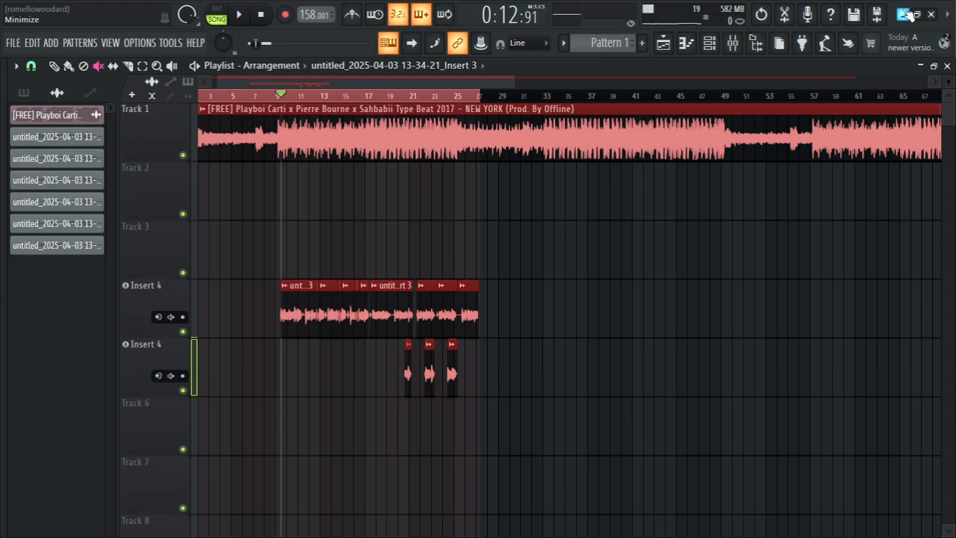
{"action": "left_click", "coordinate": [905, 15]}
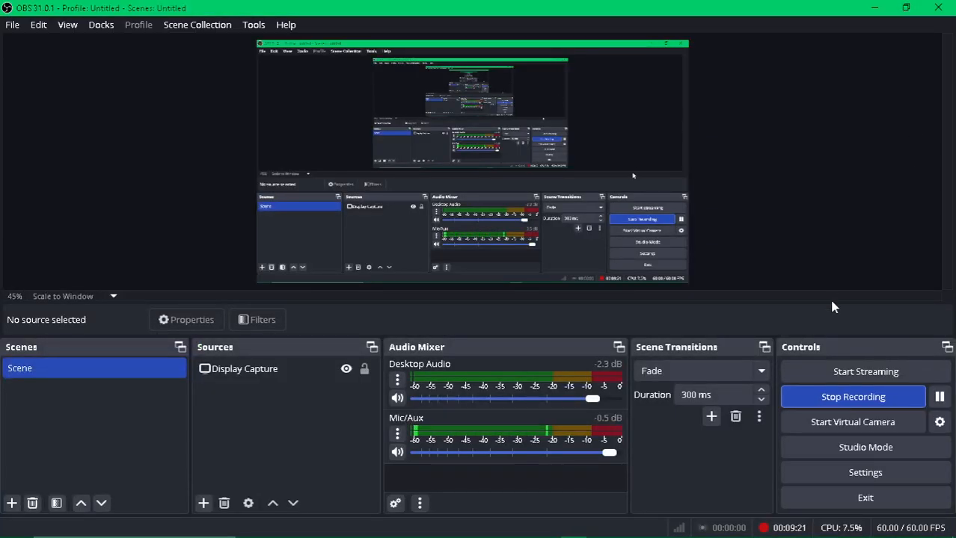